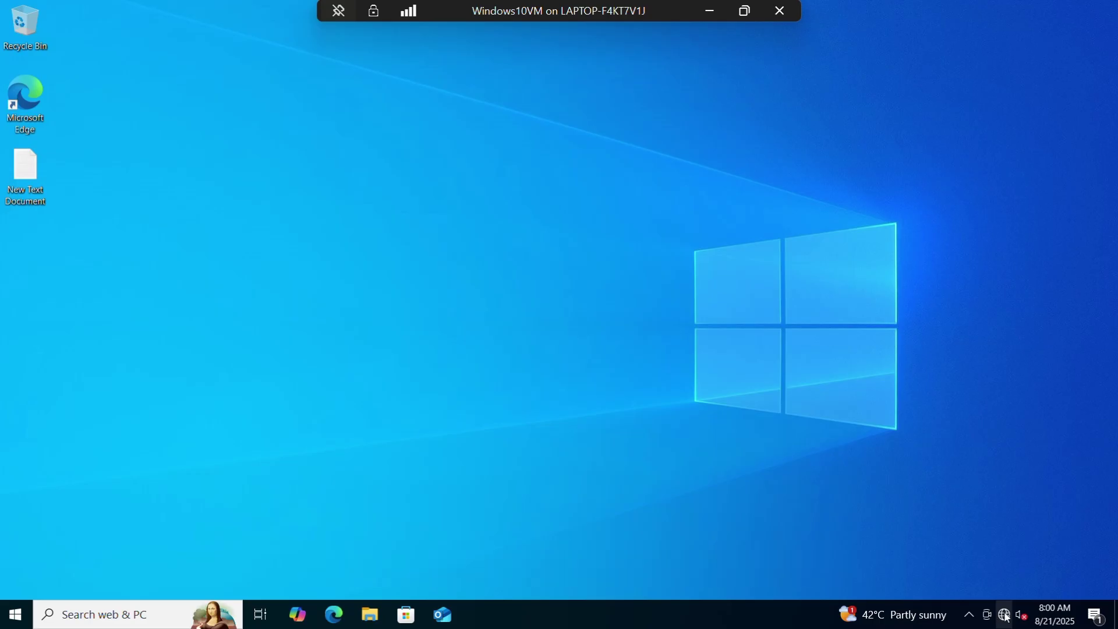
pyautogui.rightClick(522, 303)
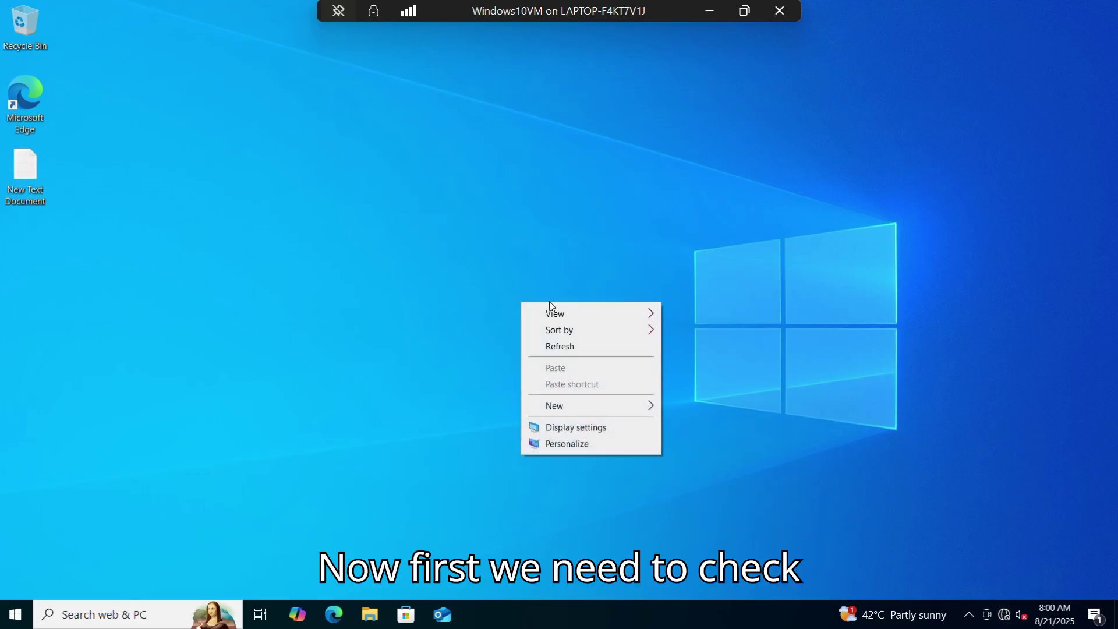
pyautogui.click(567, 352)
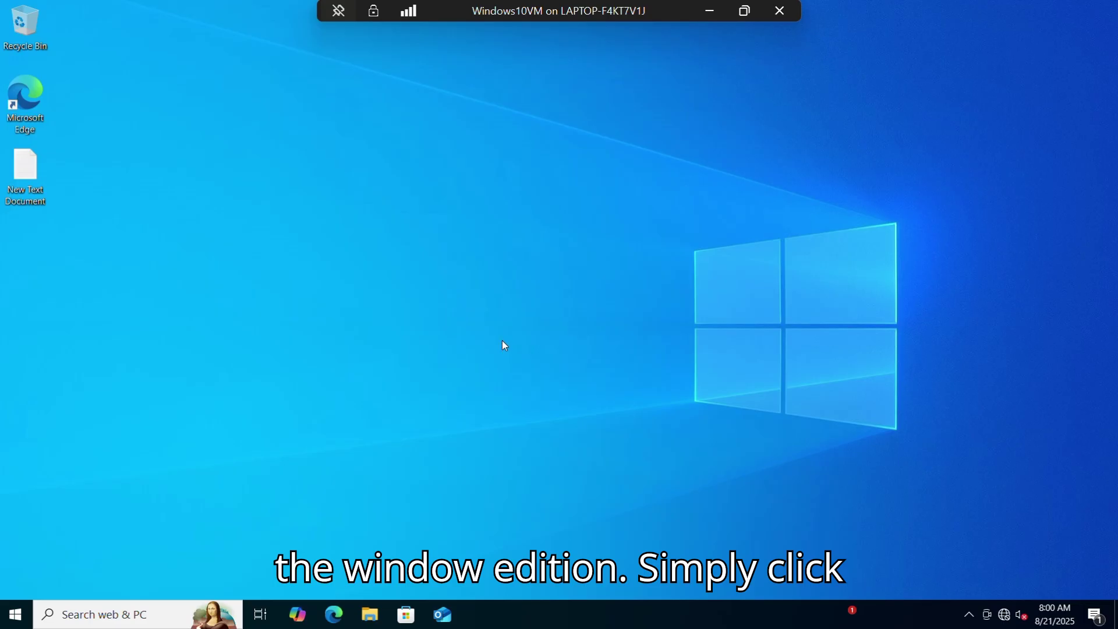
# Check the Windows edition and activation status on the Activation page of Update & Security, then close Settings
pyautogui.click(16, 612)
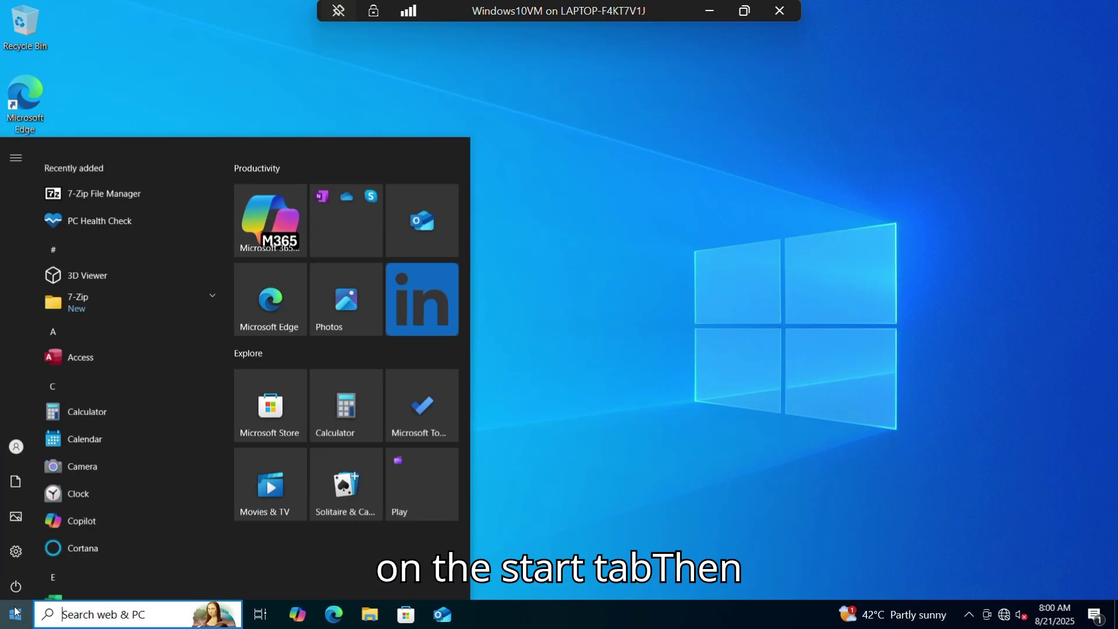
pyautogui.click(16, 551)
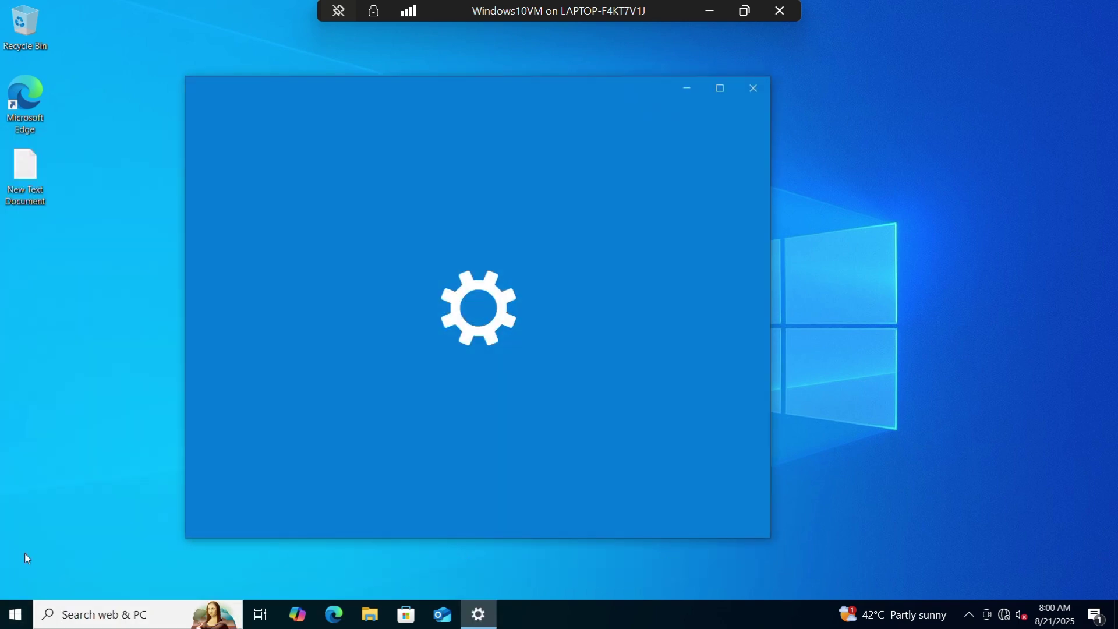
pyautogui.scroll(-10, 454, 385)
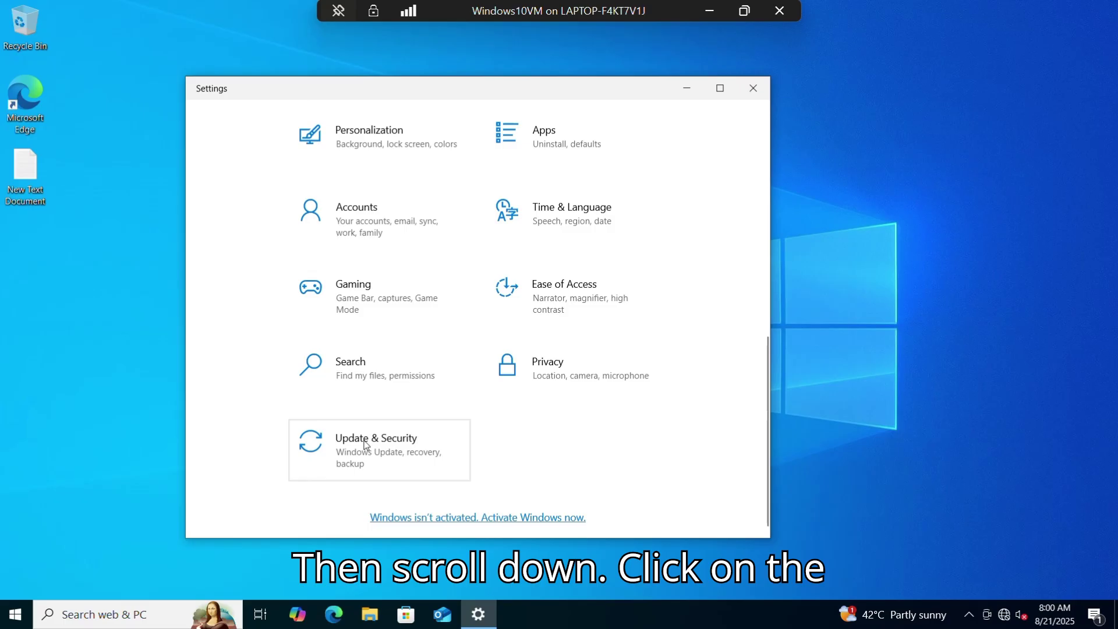
pyautogui.click(399, 454)
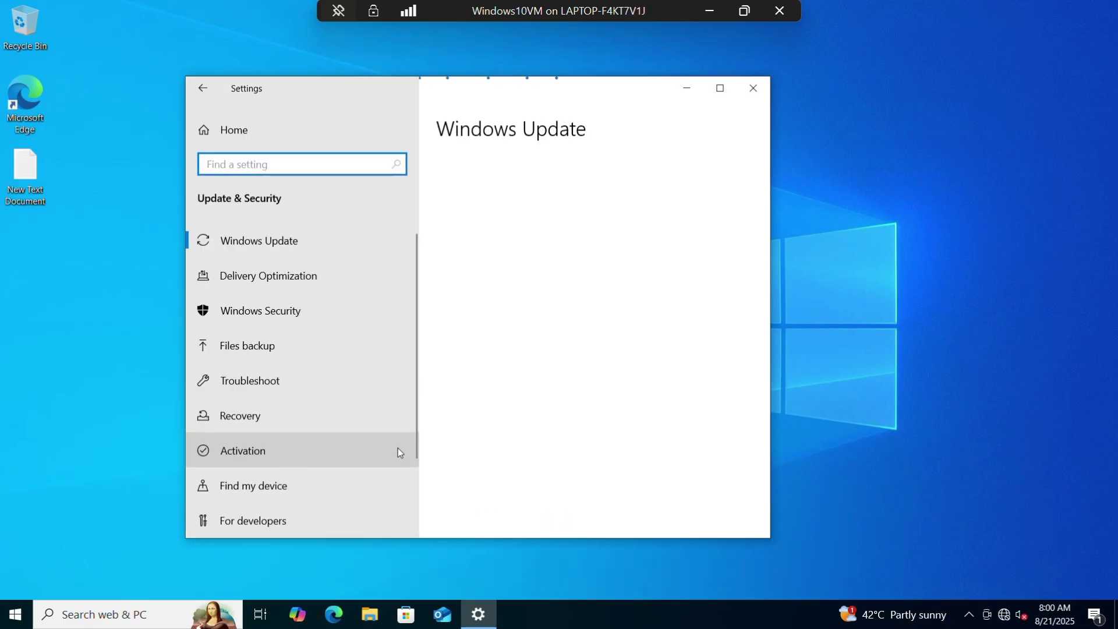
pyautogui.scroll(-3, 313, 432)
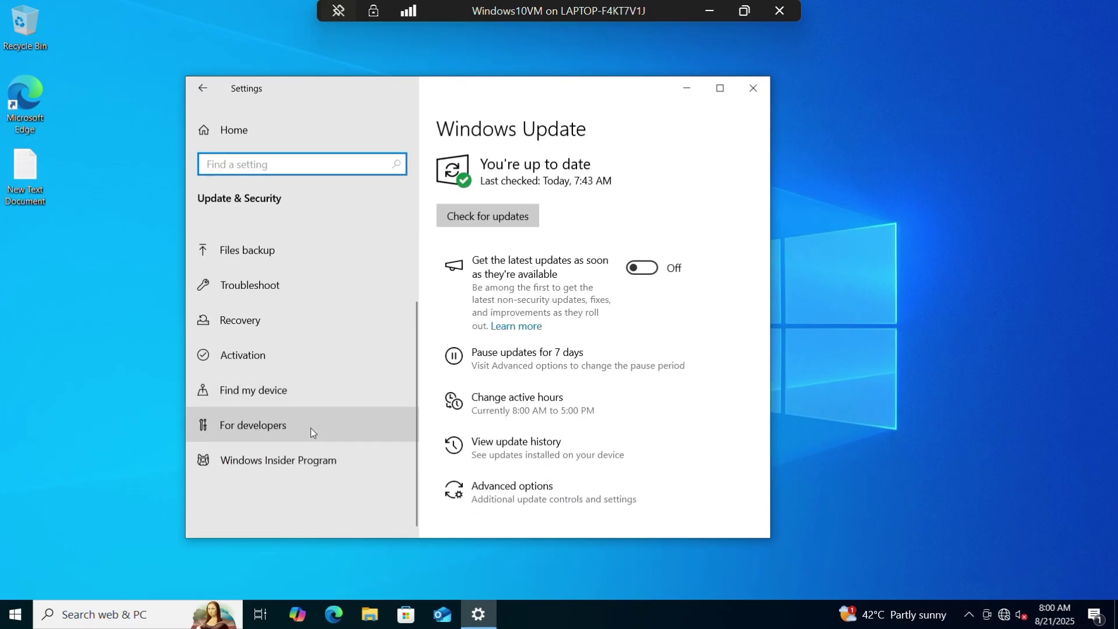
pyautogui.click(288, 355)
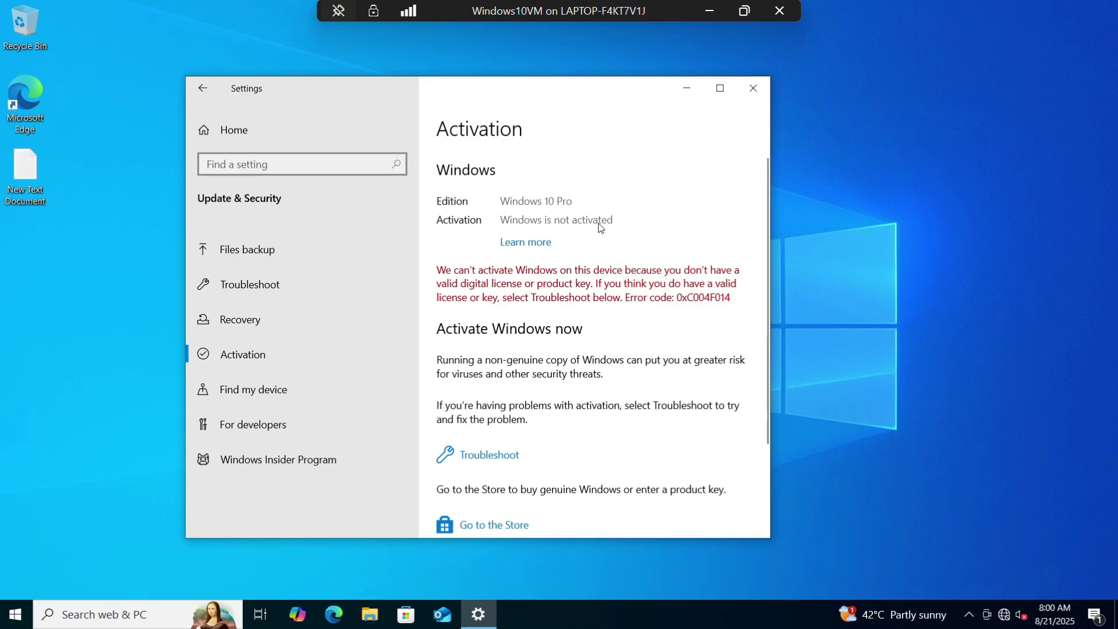
pyautogui.click(753, 92)
pyautogui.rightClick(618, 189)
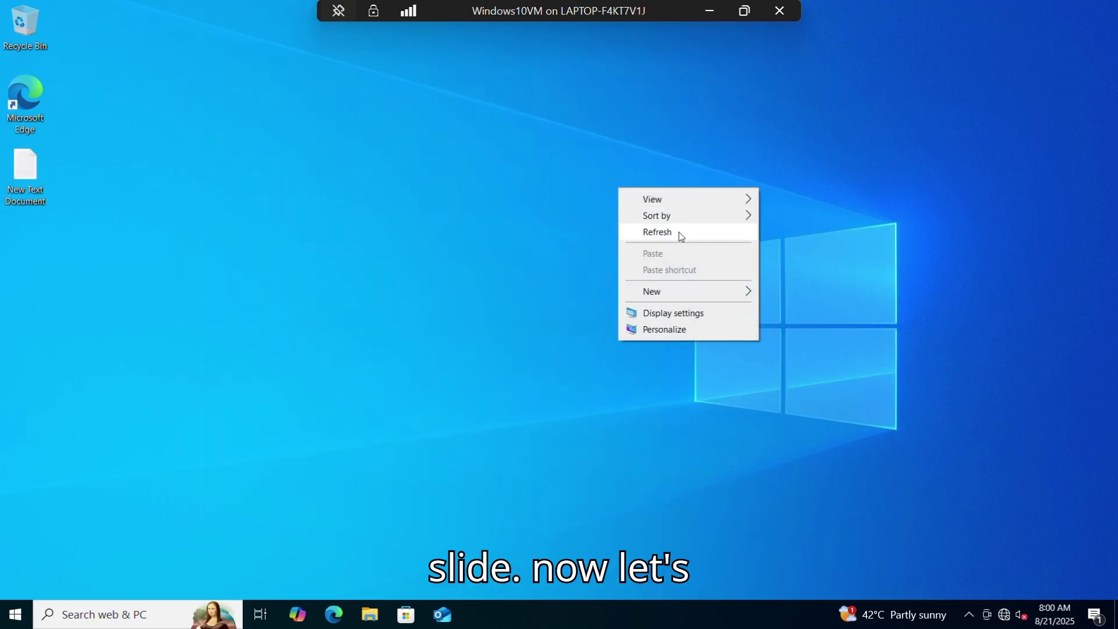
pyautogui.click(680, 236)
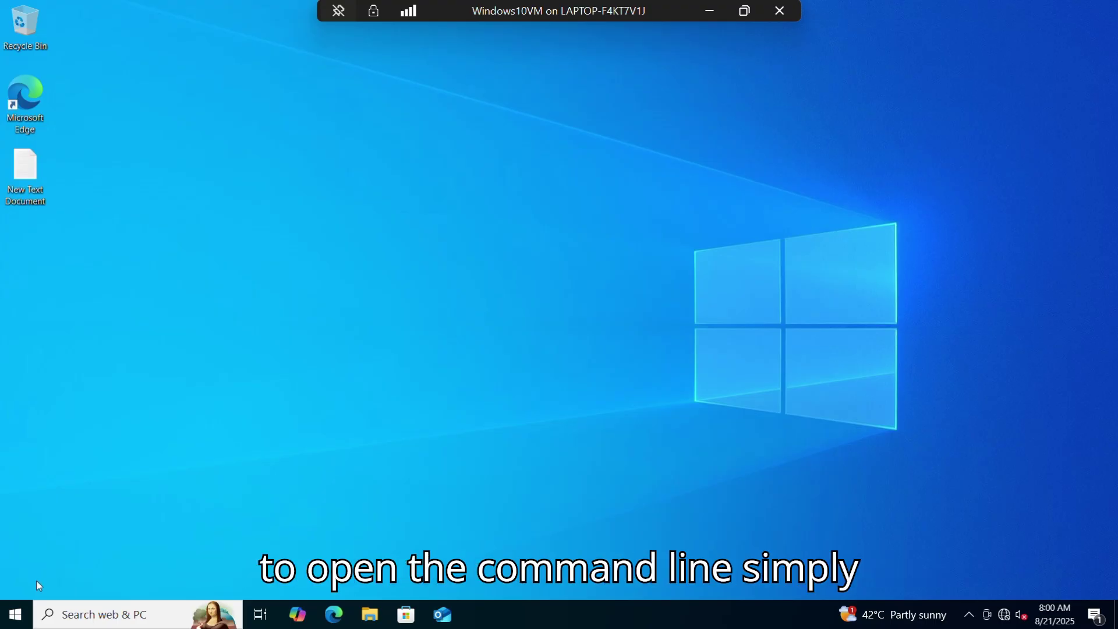
# Search for cmd, launch Command Prompt as administrator and allow it to make changes to the device
pyautogui.click(97, 616)
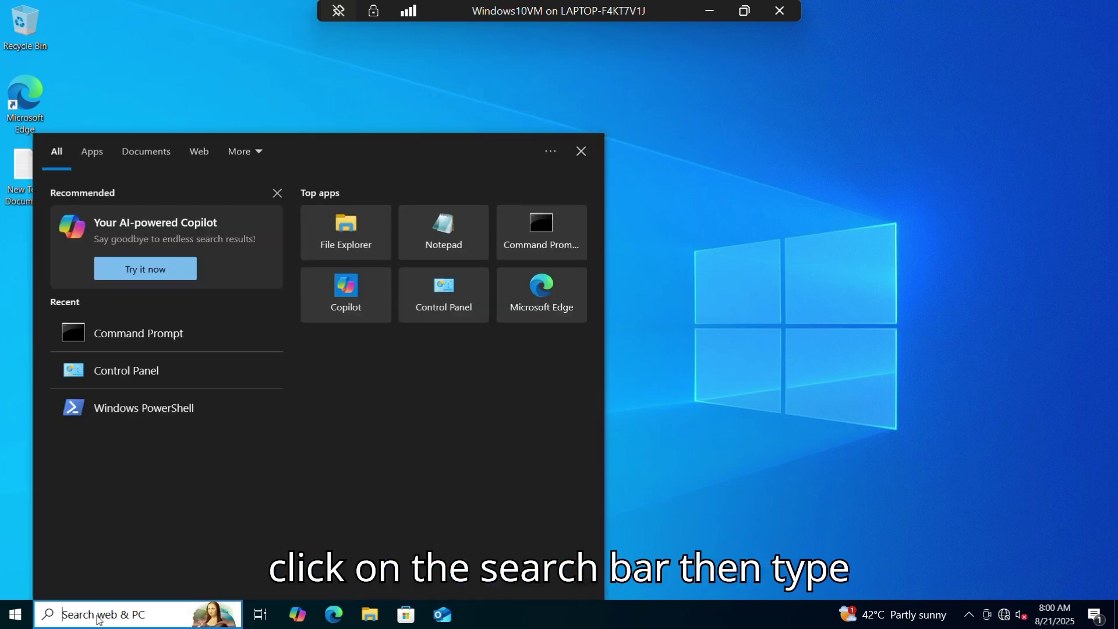
pyautogui.write('cmd')
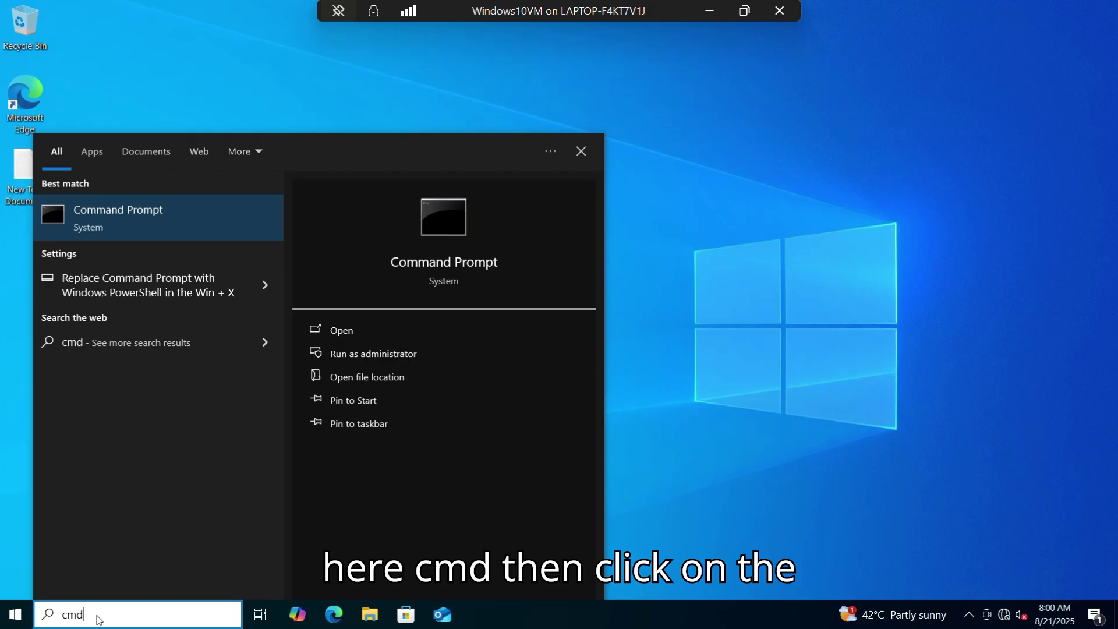
pyautogui.click(352, 355)
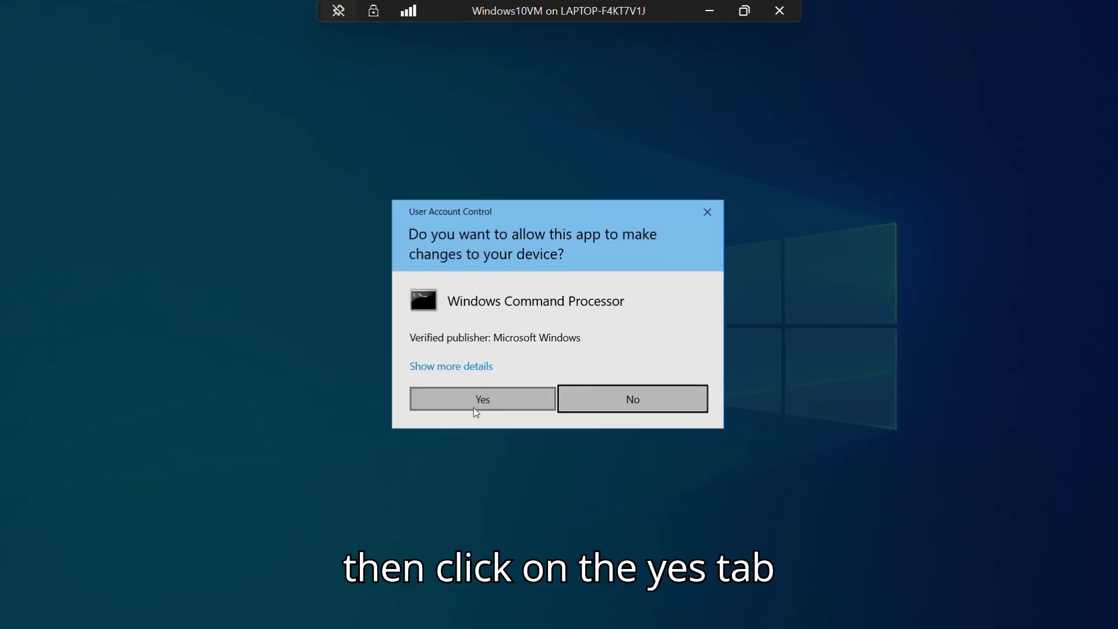
pyautogui.click(474, 403)
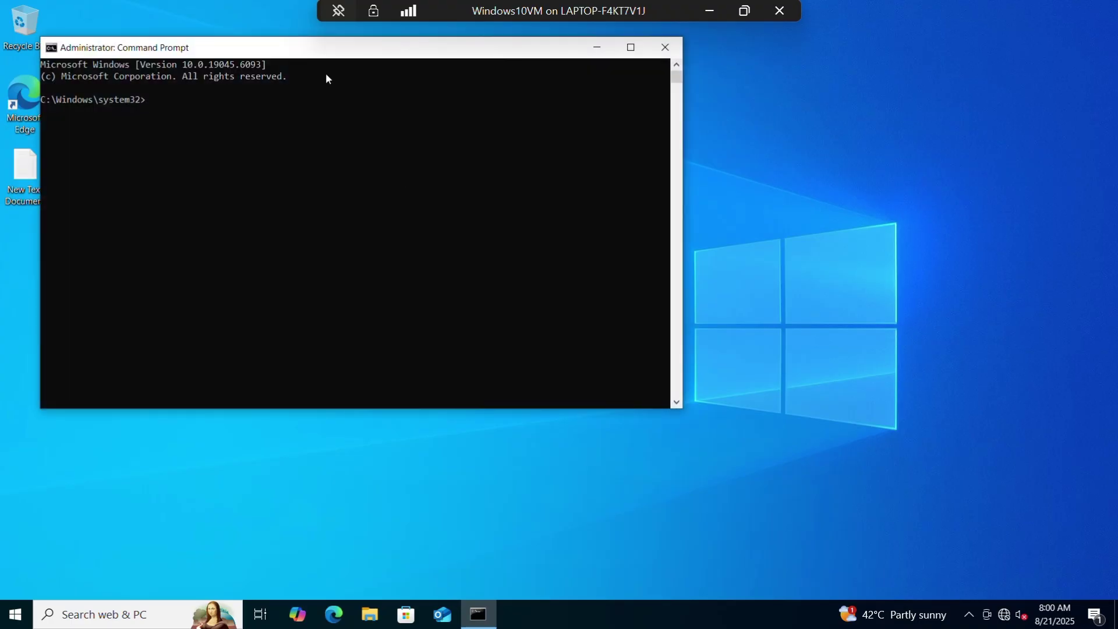
# Maximize the Command Prompt window and enlarge its text
pyautogui.moveTo(326, 52); pyautogui.dragTo(461, 133)
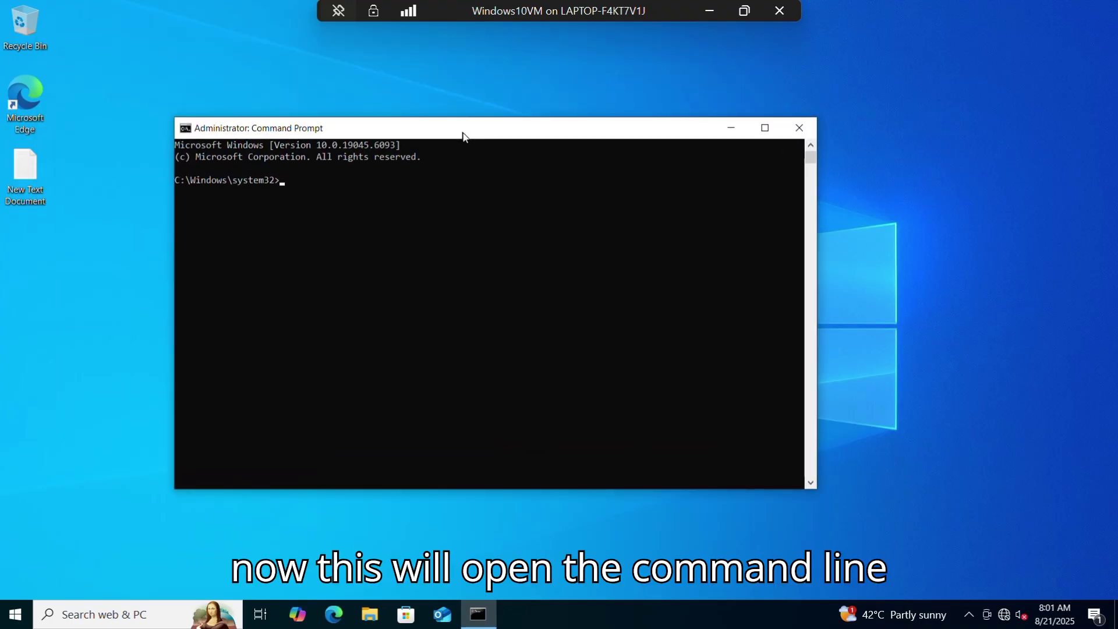
pyautogui.click(767, 129)
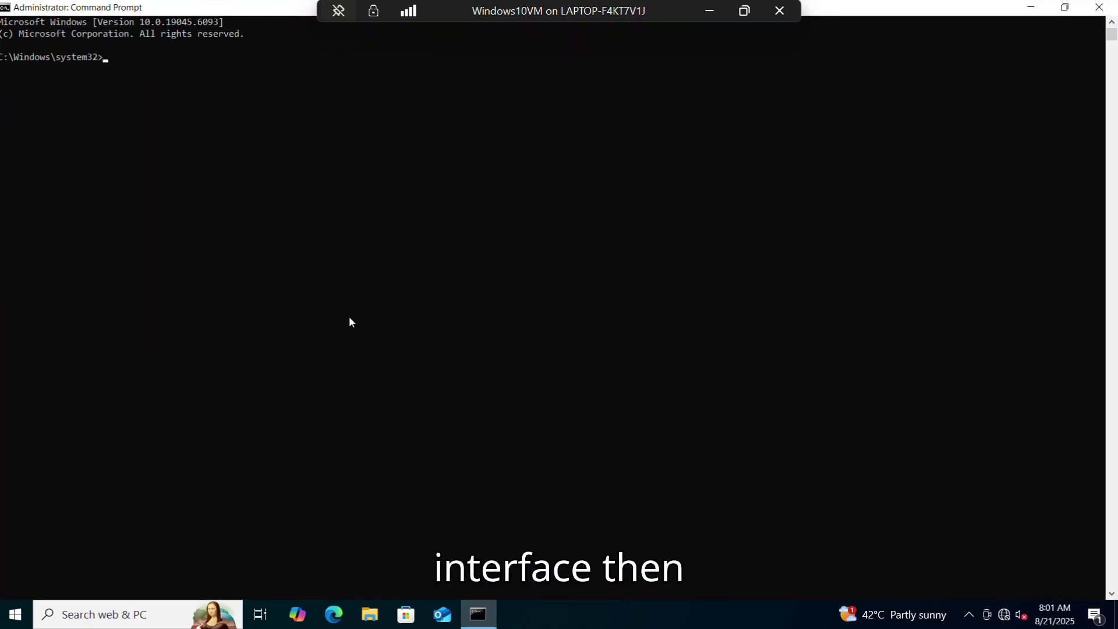
pyautogui.keyDown('ctrl'); pyautogui.scroll(5, 358, 302); pyautogui.keyUp('ctrl')
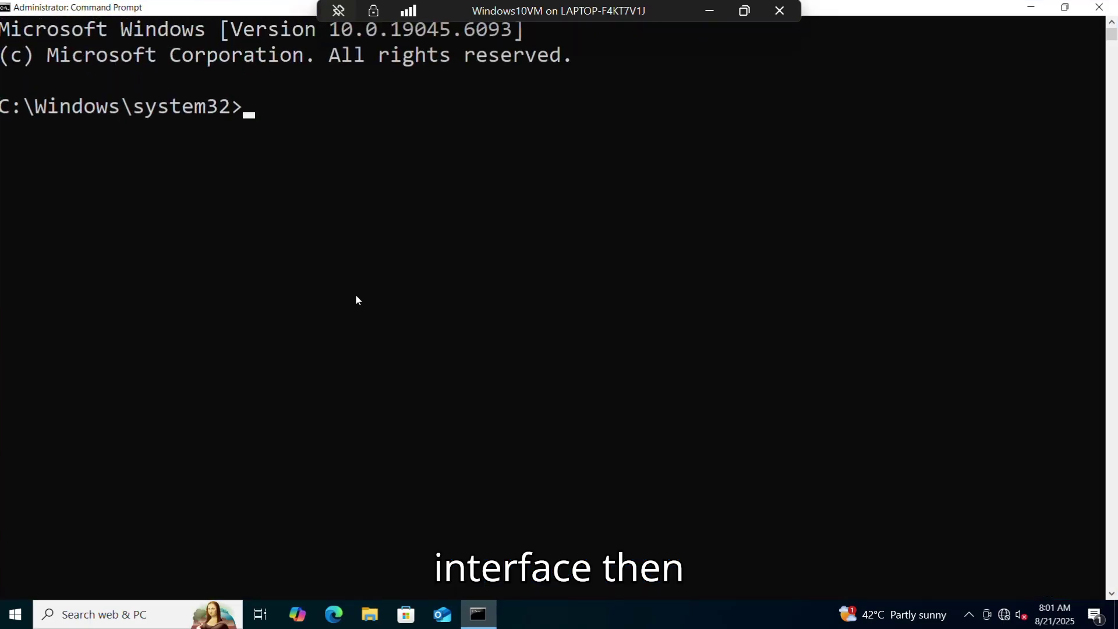
# Enter the slmgr /ipk command followed by the Windows product key at the administrator prompt
pyautogui.click(268, 116)
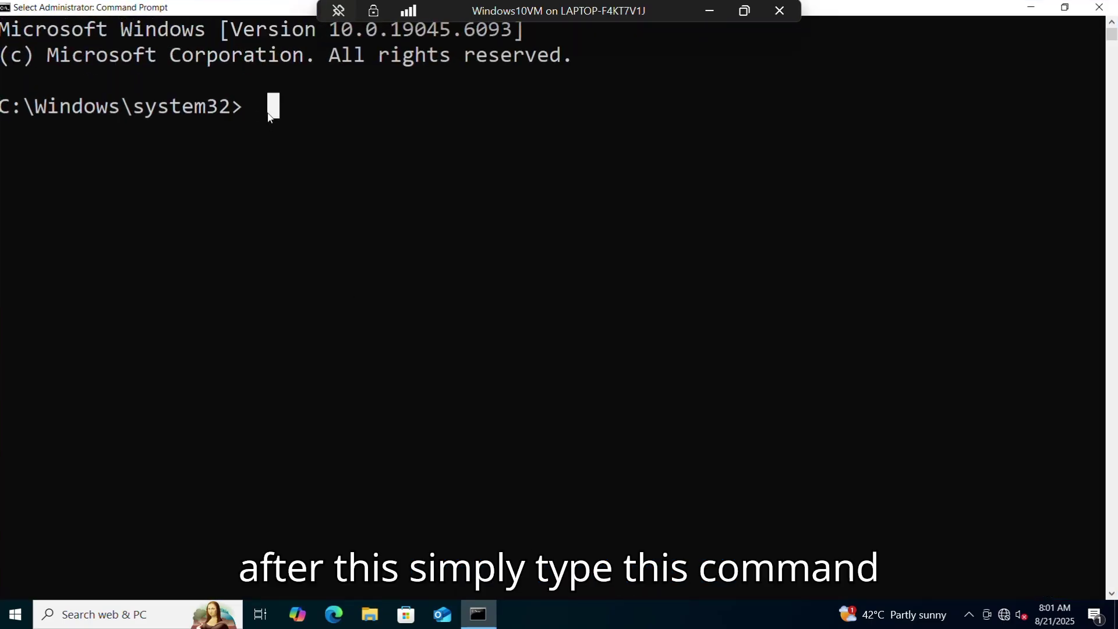
pyautogui.write('slmg')
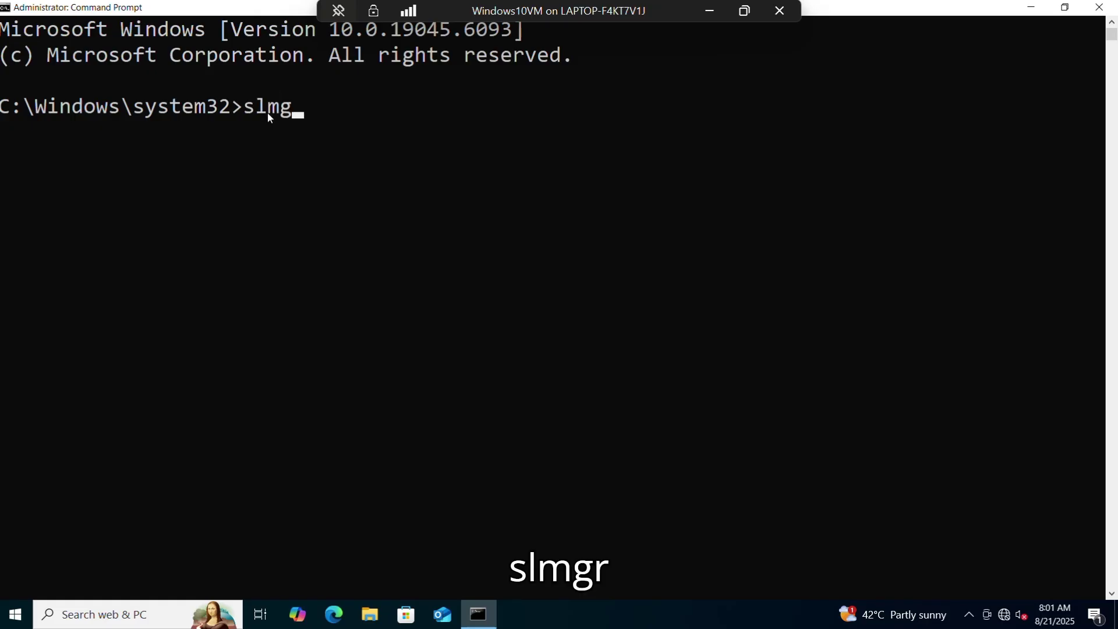
pyautogui.write('r')
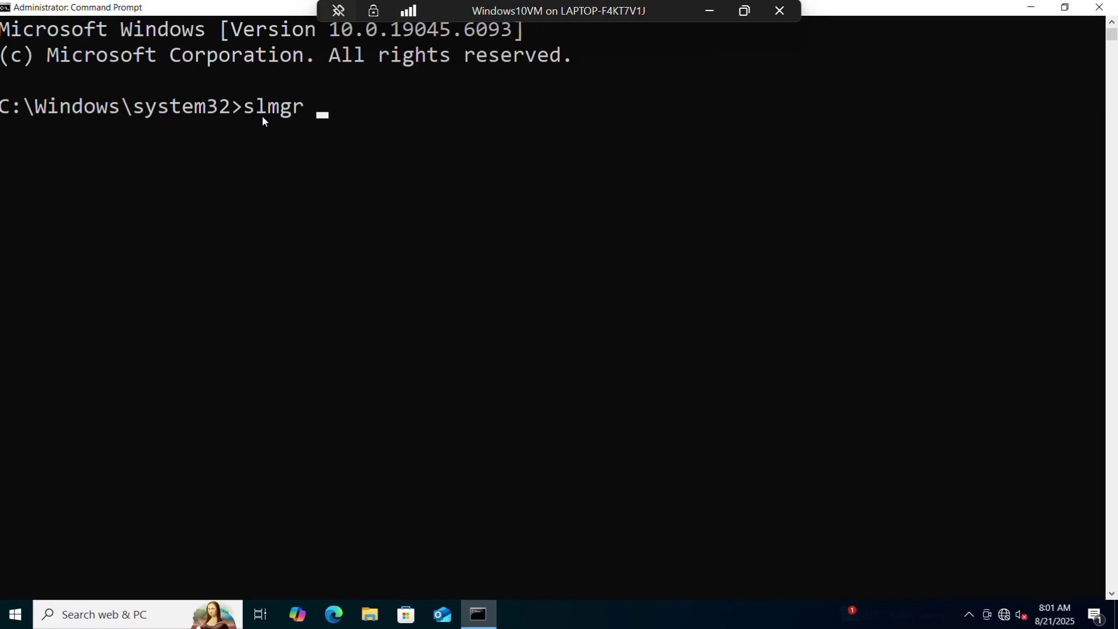
pyautogui.write(' /')
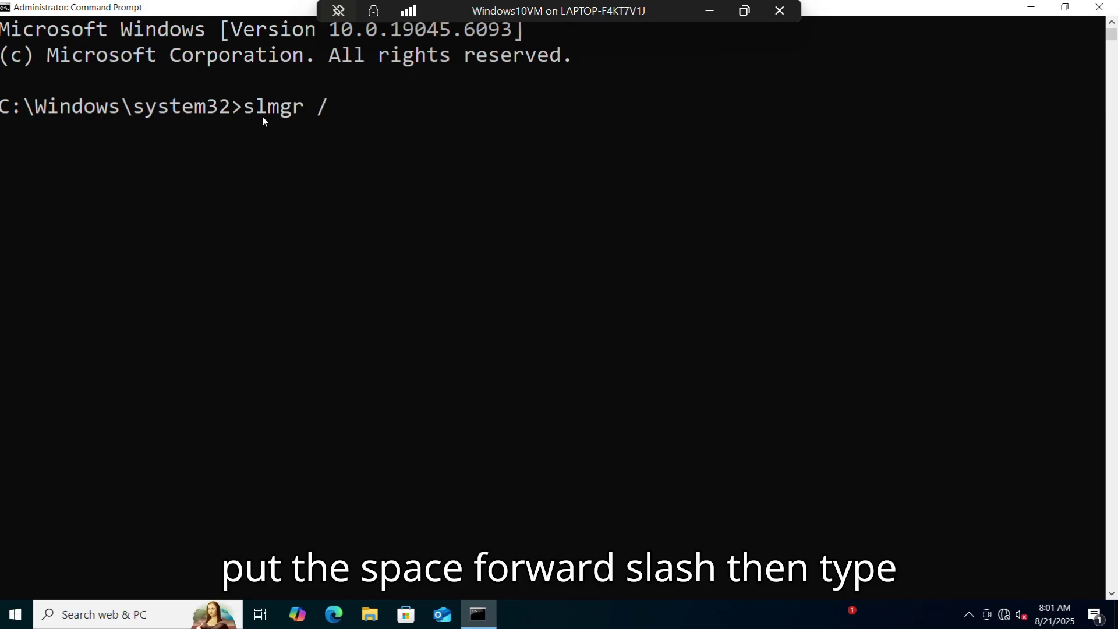
pyautogui.write('ipk')
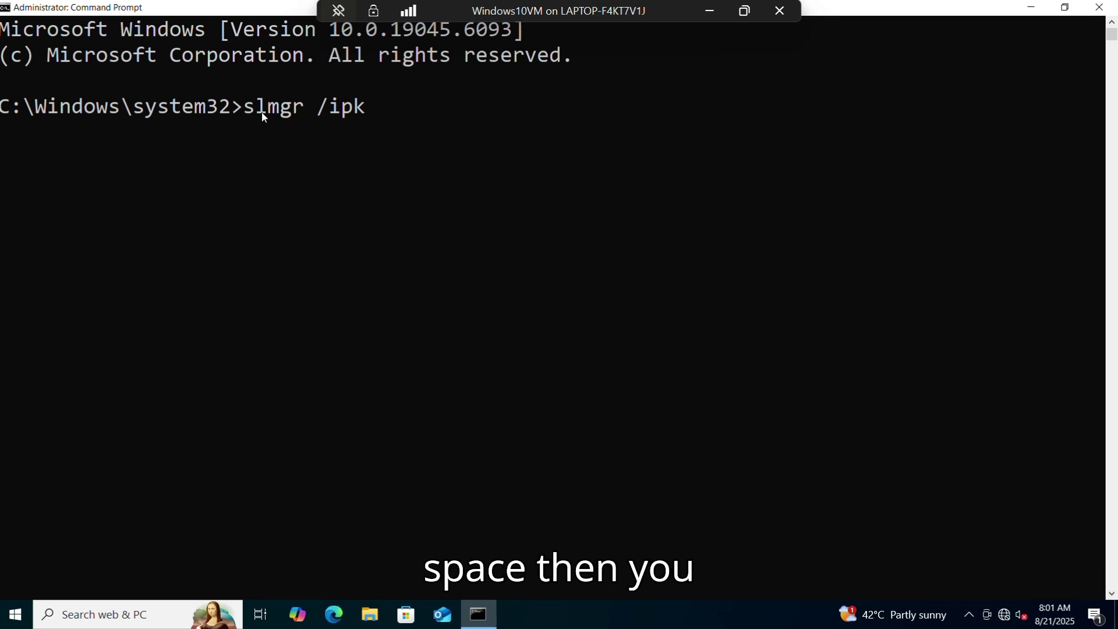
pyautogui.write(' V')
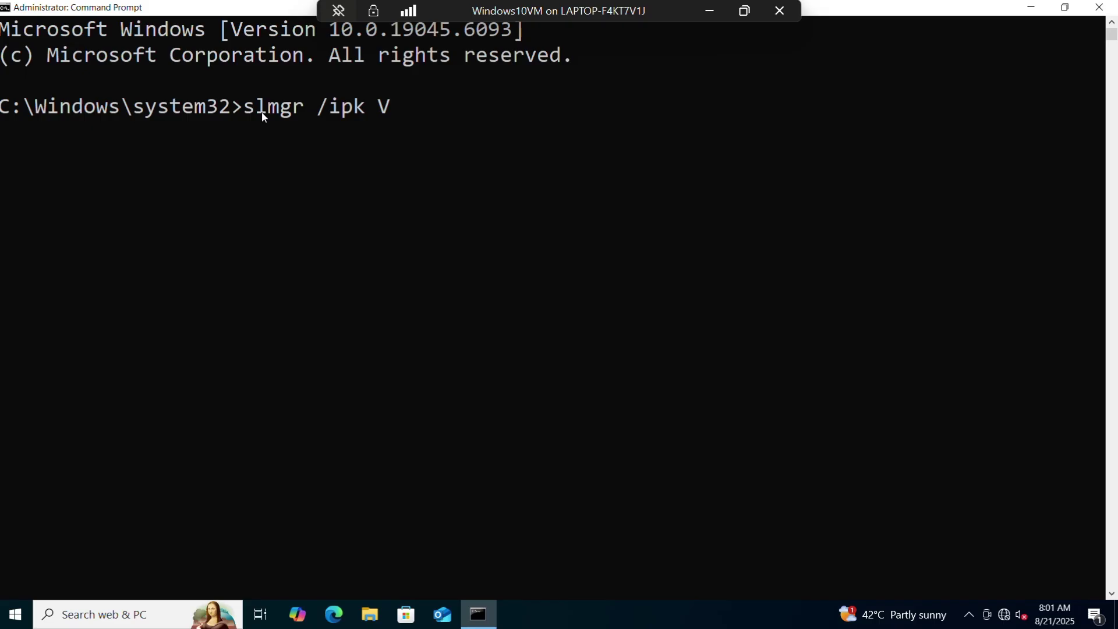
pyautogui.write('K7JG')
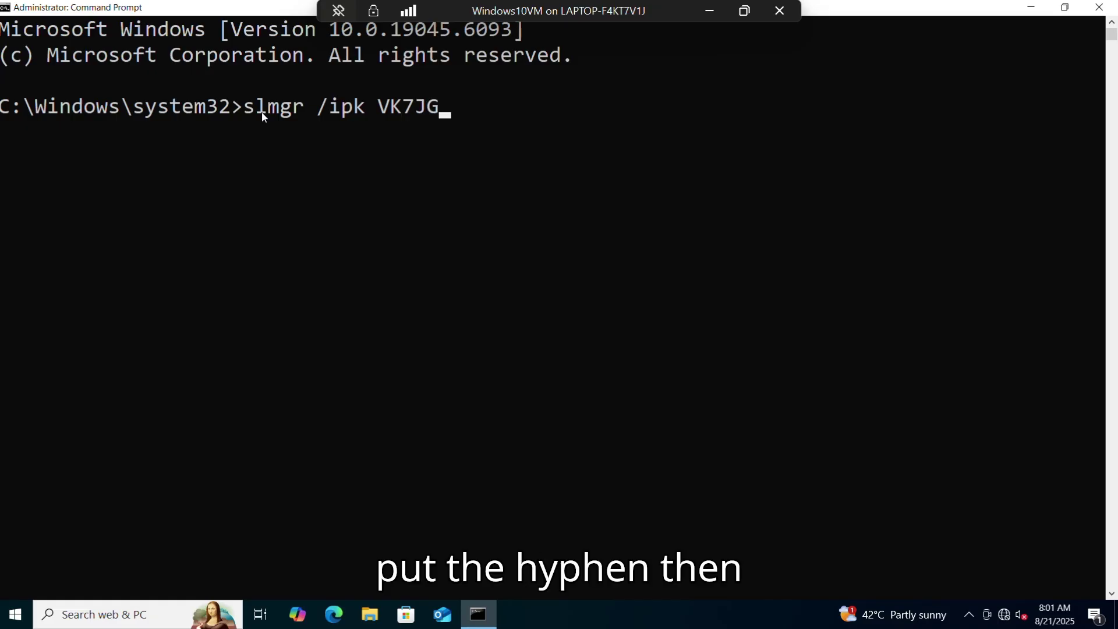
pyautogui.write('-N')
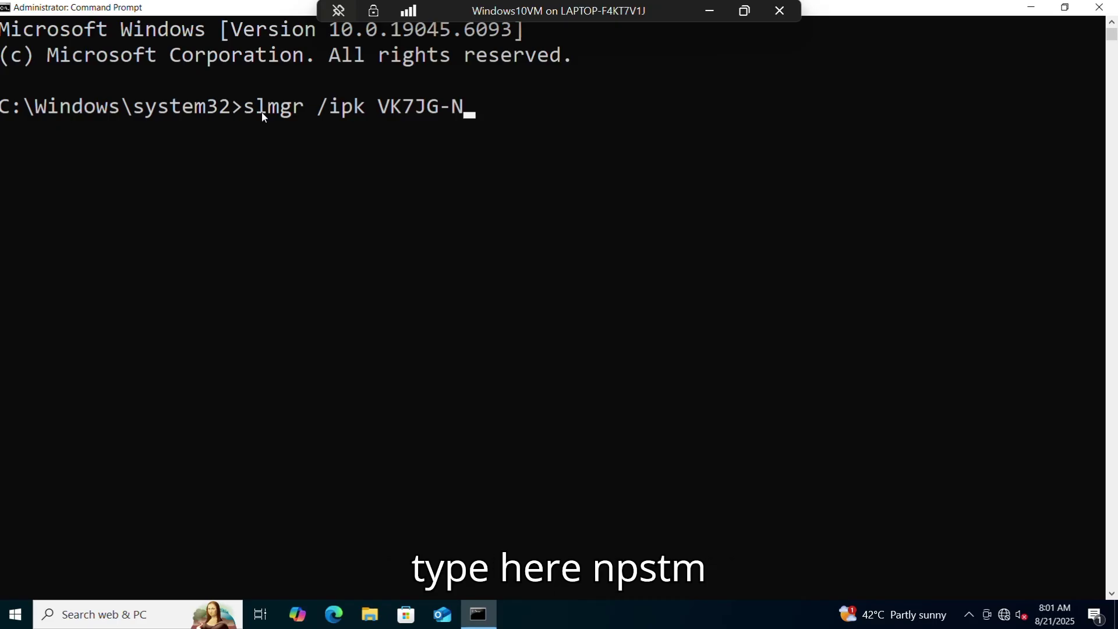
pyautogui.write('PHTM')
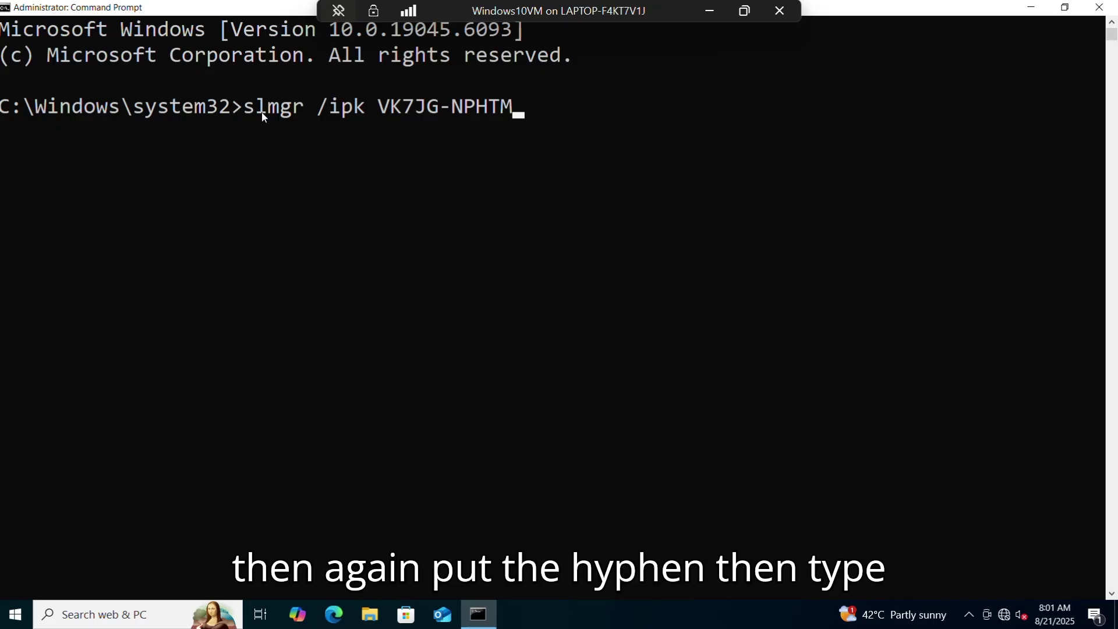
pyautogui.write('-')
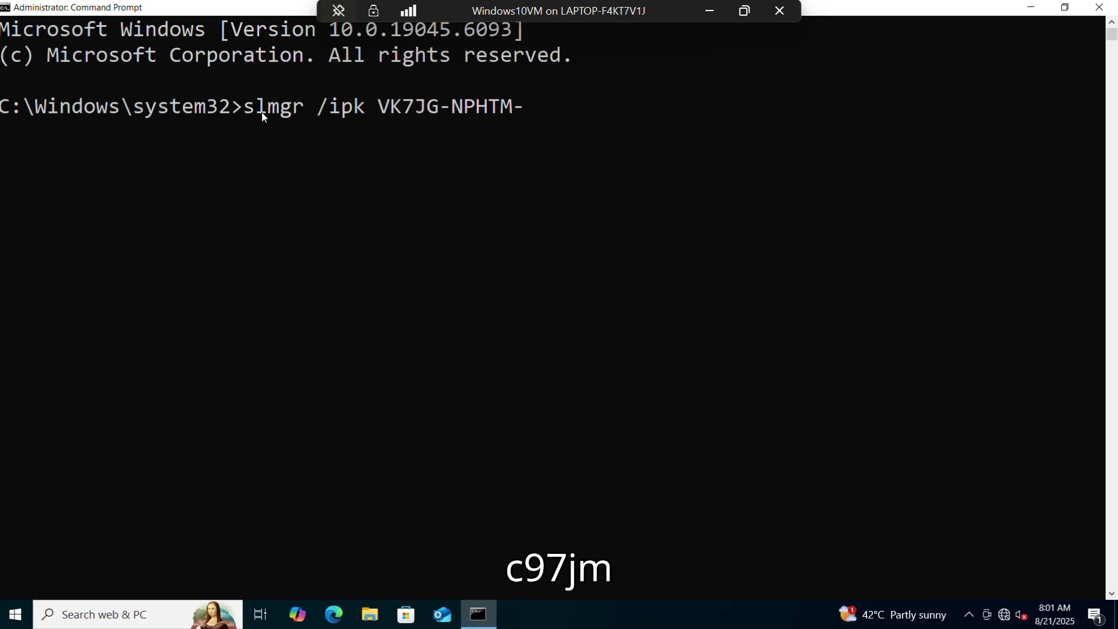
pyautogui.write('C97')
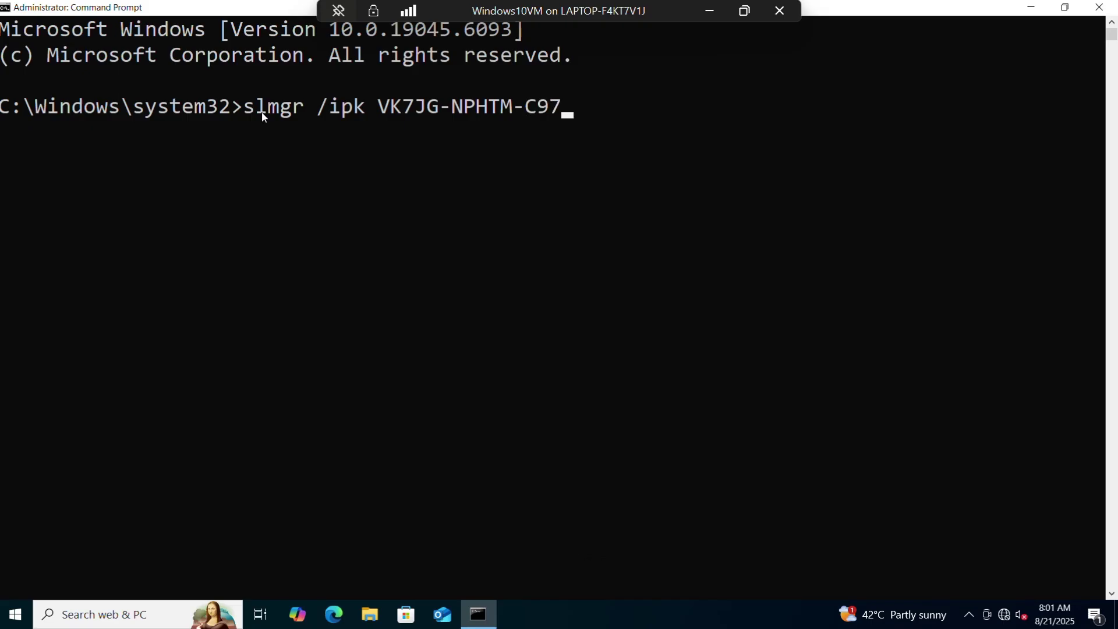
pyautogui.write('JM-')
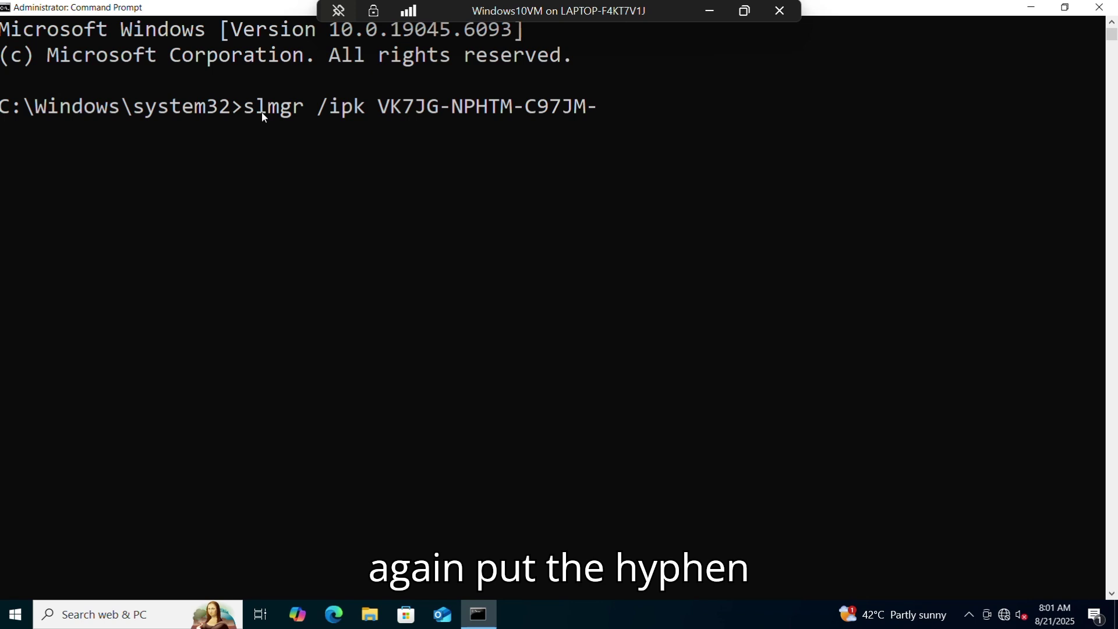
pyautogui.write('9')
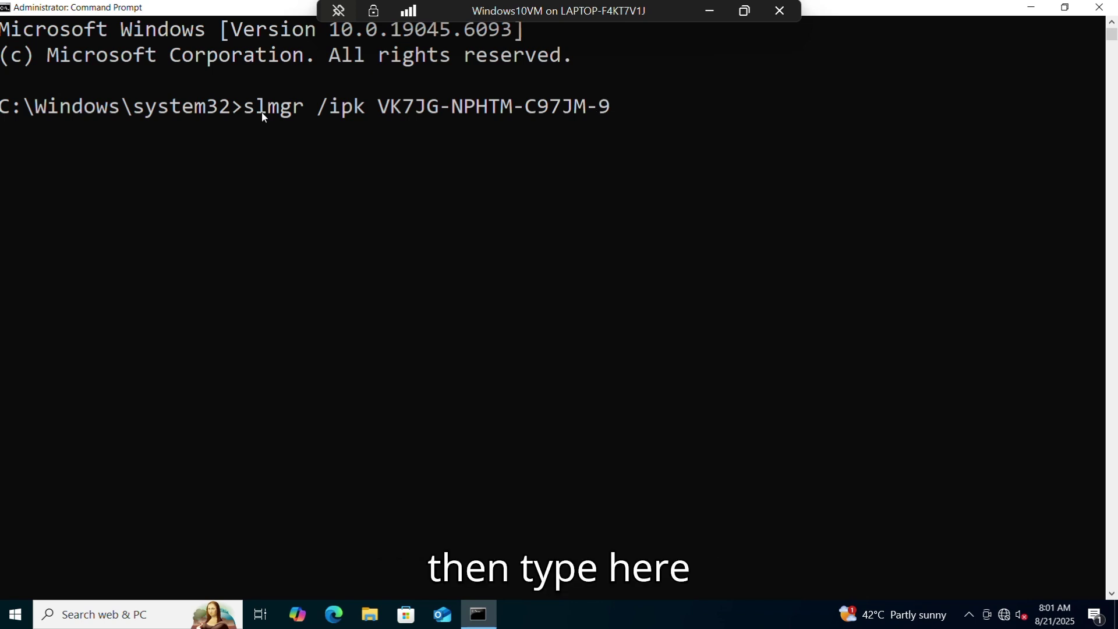
pyautogui.write('M')
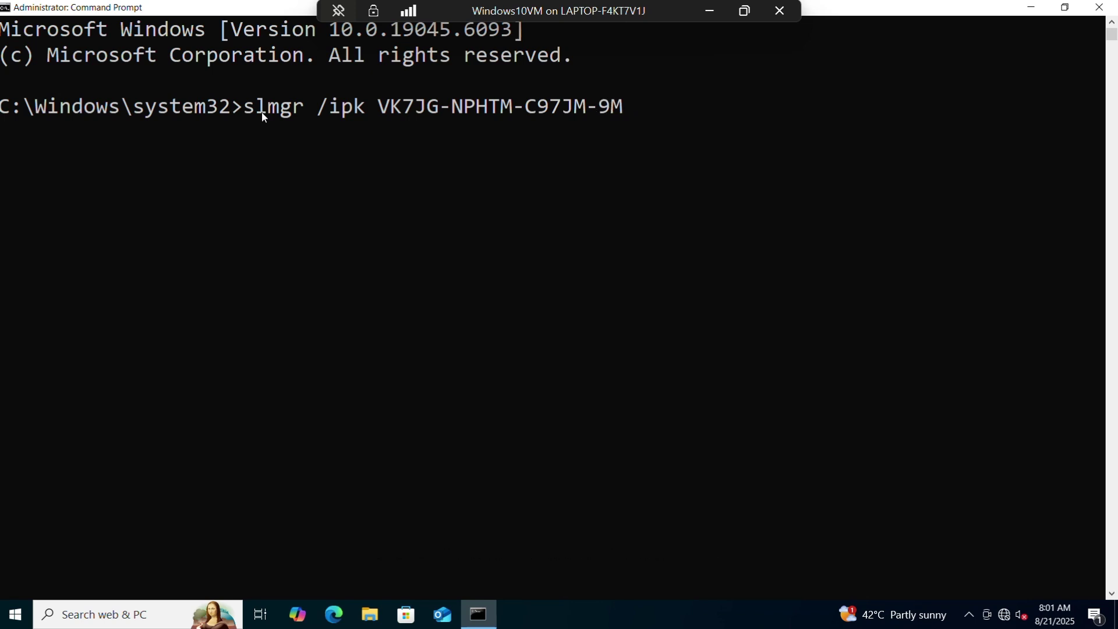
pyautogui.write('PGT')
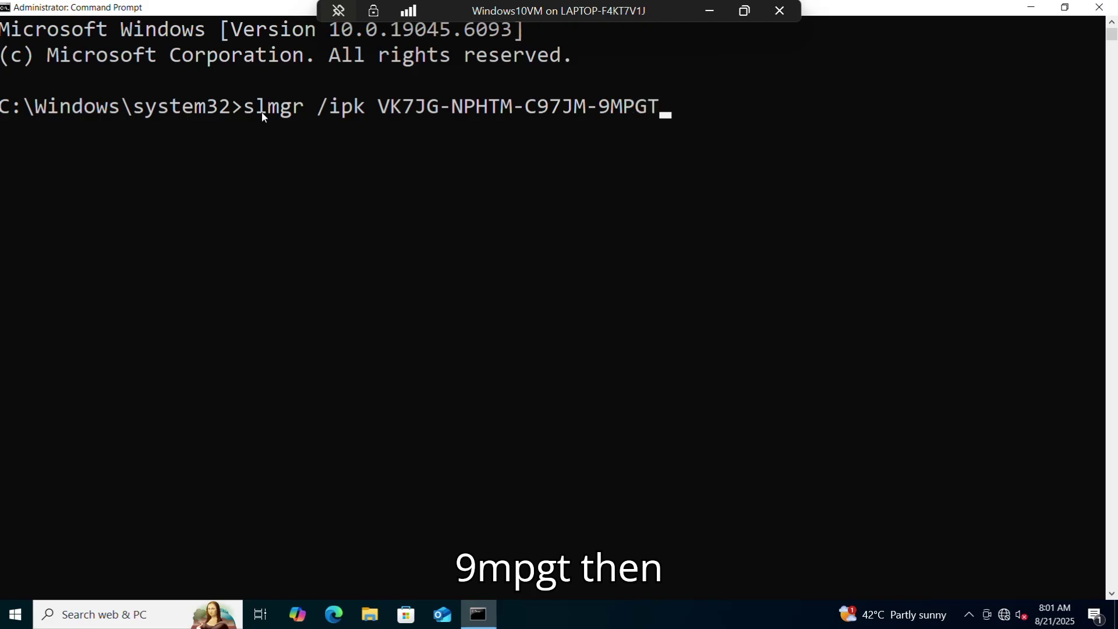
pyautogui.write('-')
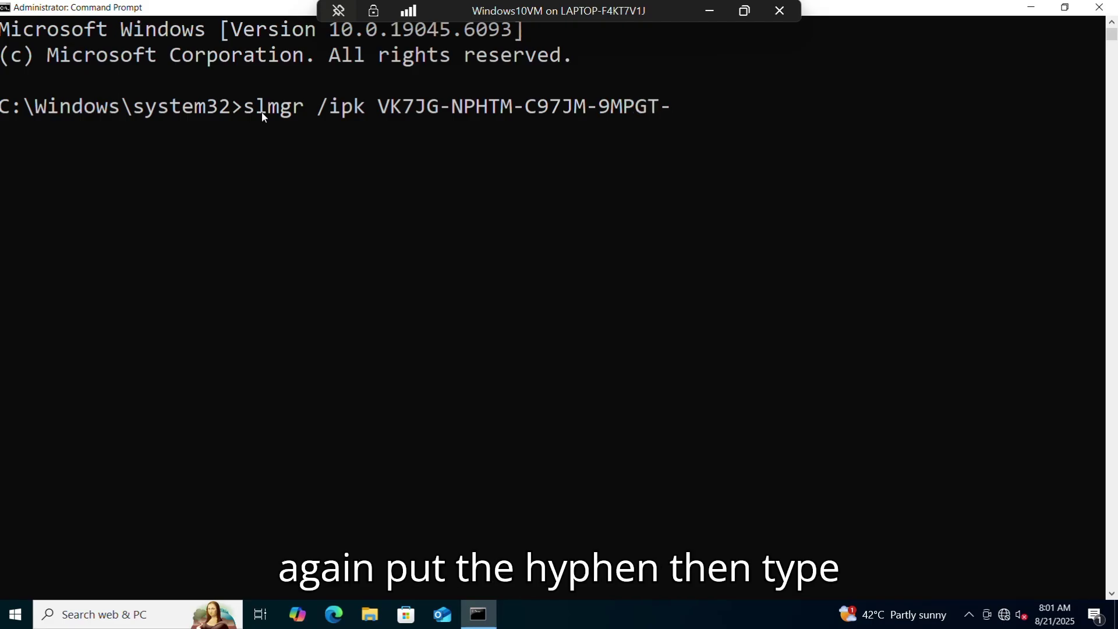
pyautogui.write('3')
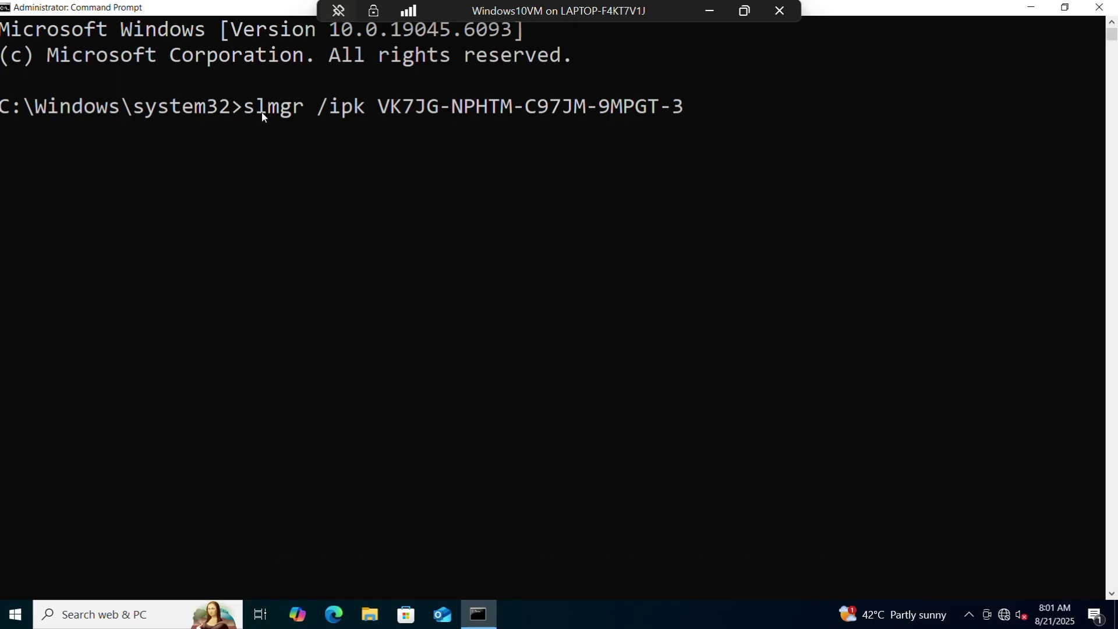
pyautogui.write('V66T')
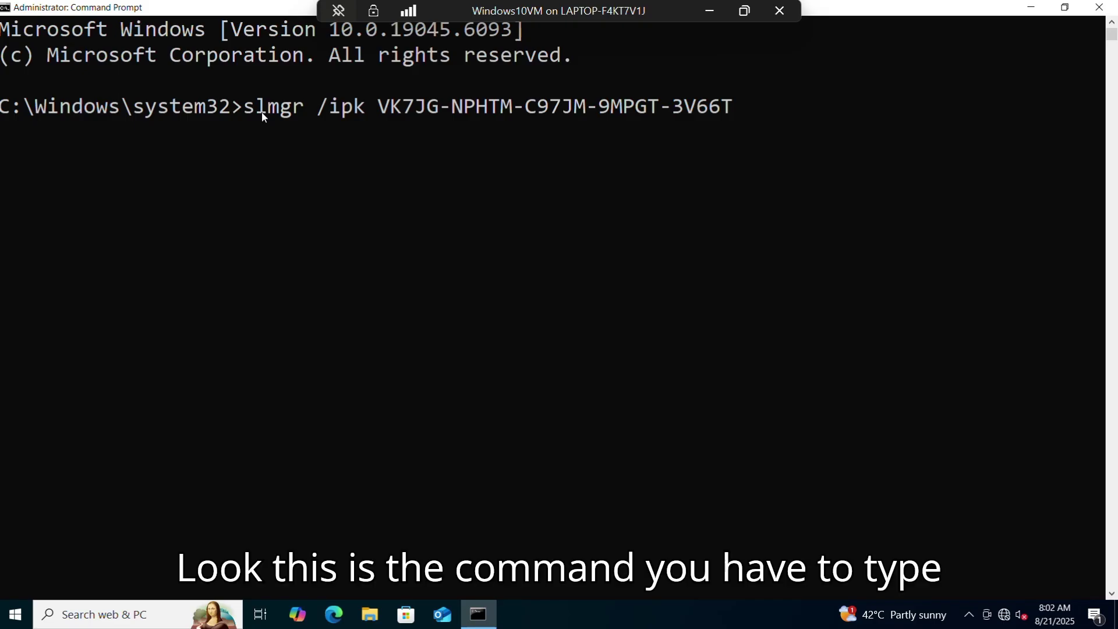
# Run the entered product key installation command and dismiss the Windows Script Host message
pyautogui.moveTo(242, 109); pyautogui.dragTo(744, 111)
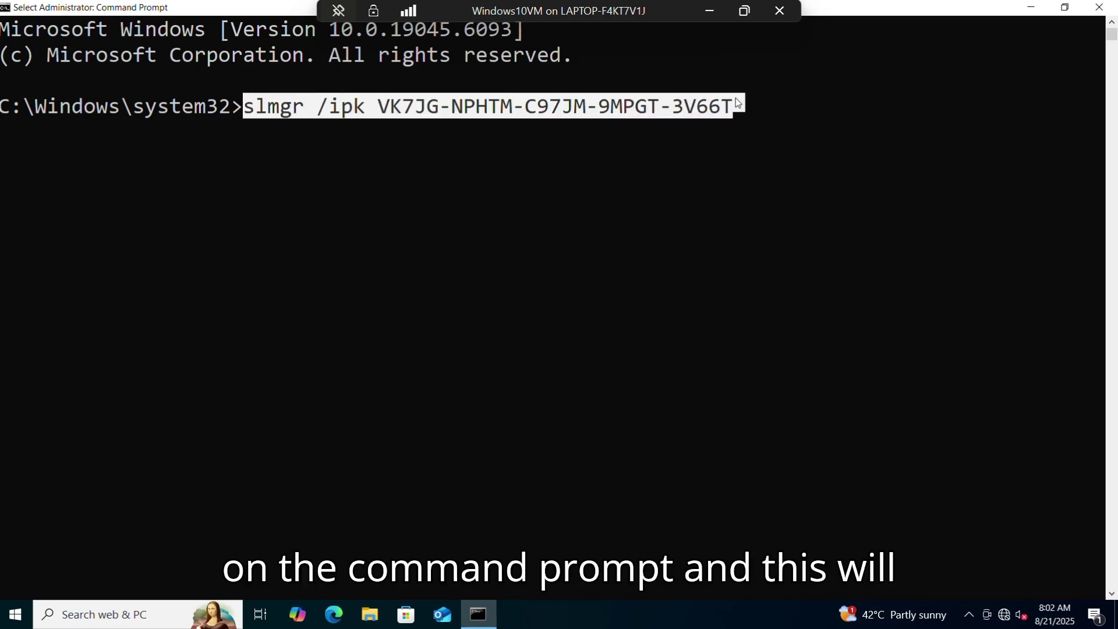
pyautogui.click(589, 140)
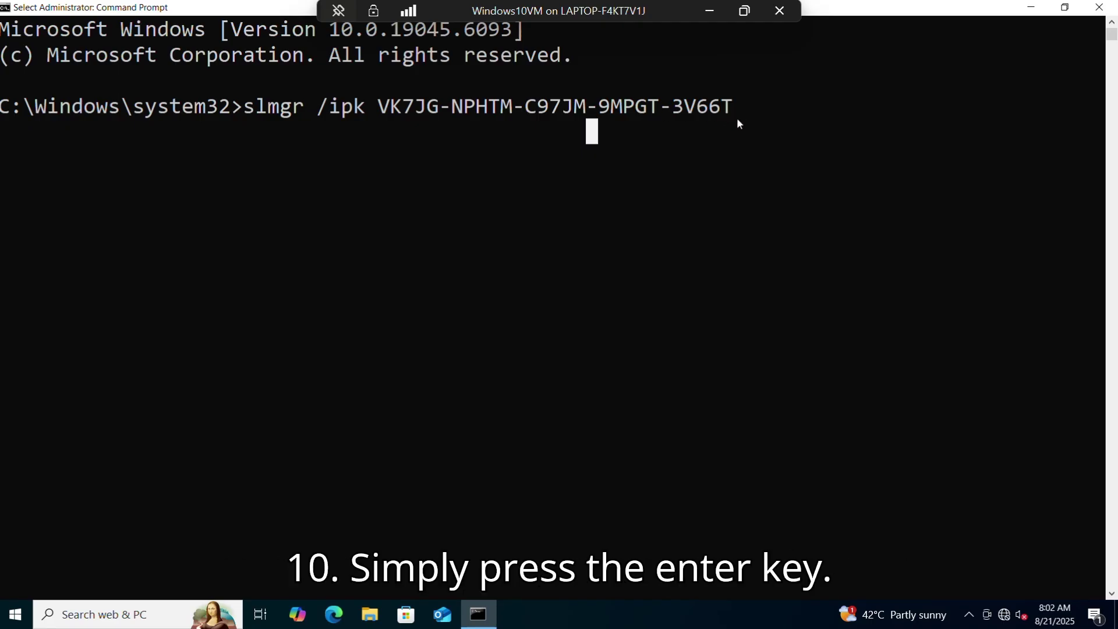
pyautogui.press('Return')
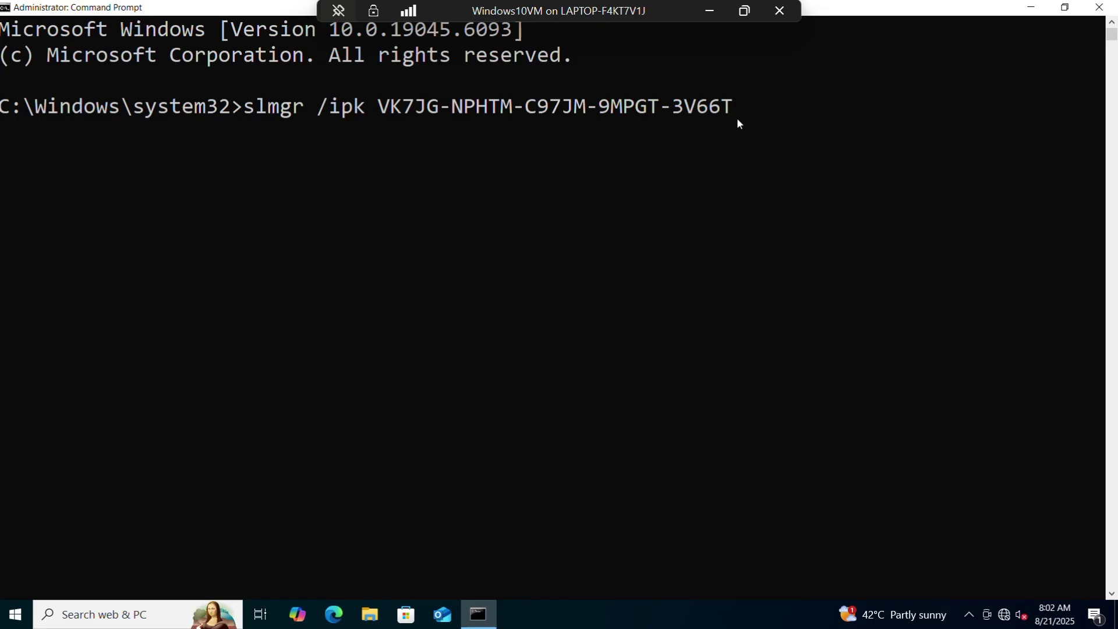
pyautogui.press('Return')
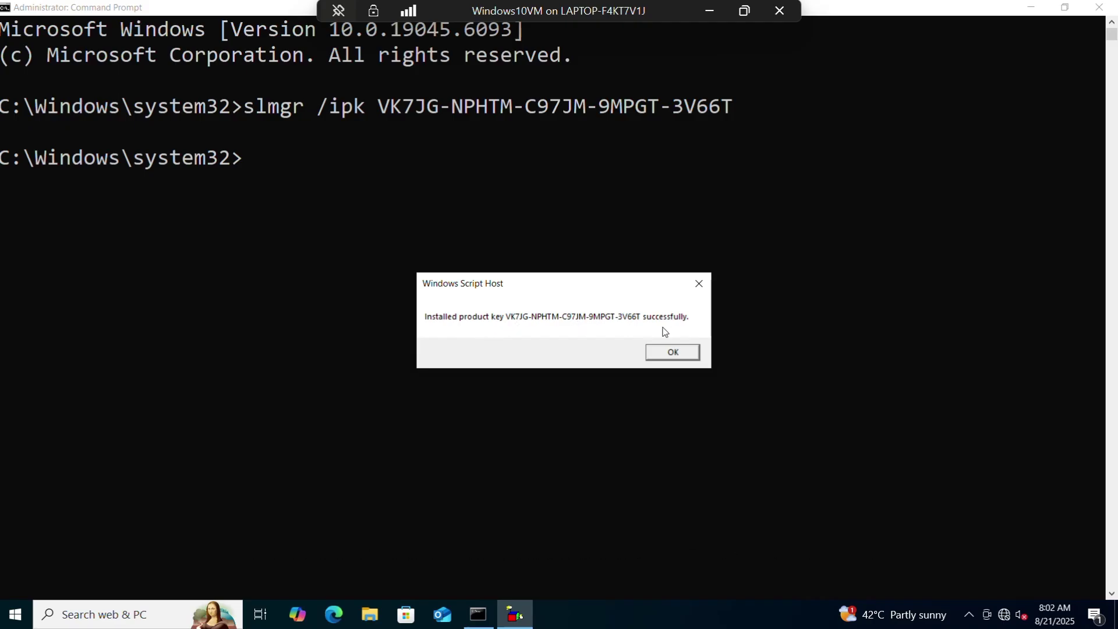
pyautogui.click(671, 354)
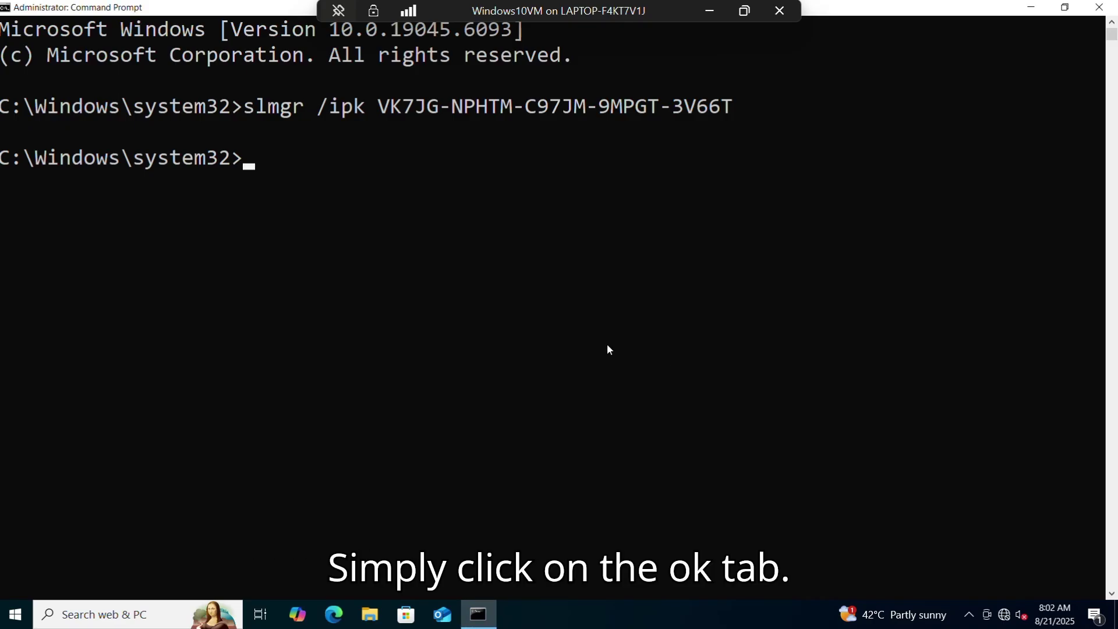
# Activate Windows by running slmgr /ato, and dismiss the Windows Script Host message
pyautogui.click(266, 169)
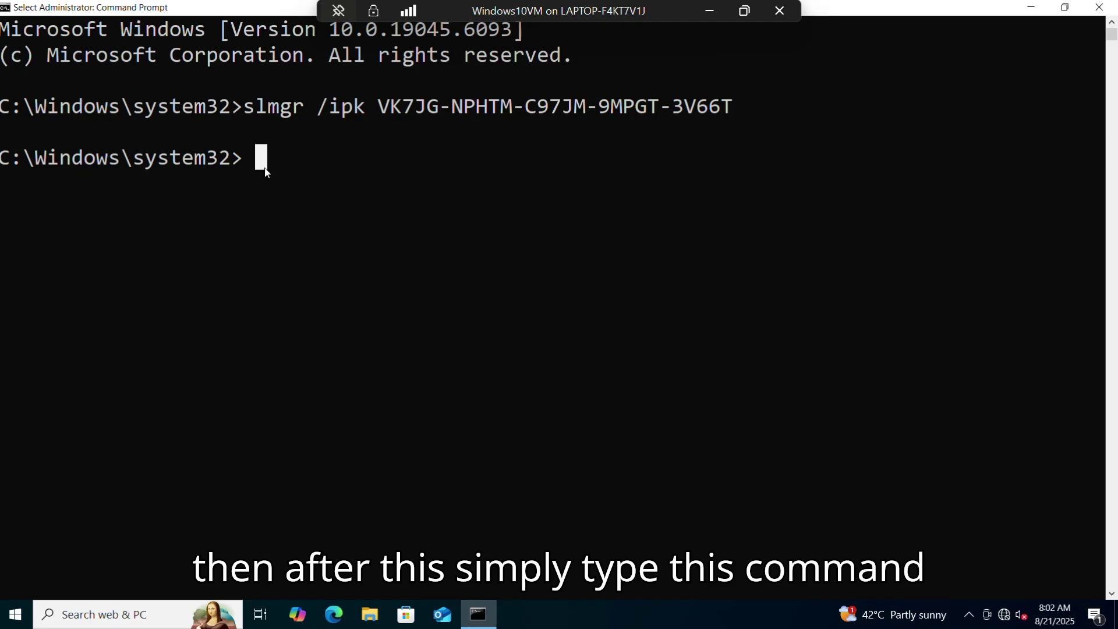
pyautogui.write('SL==')
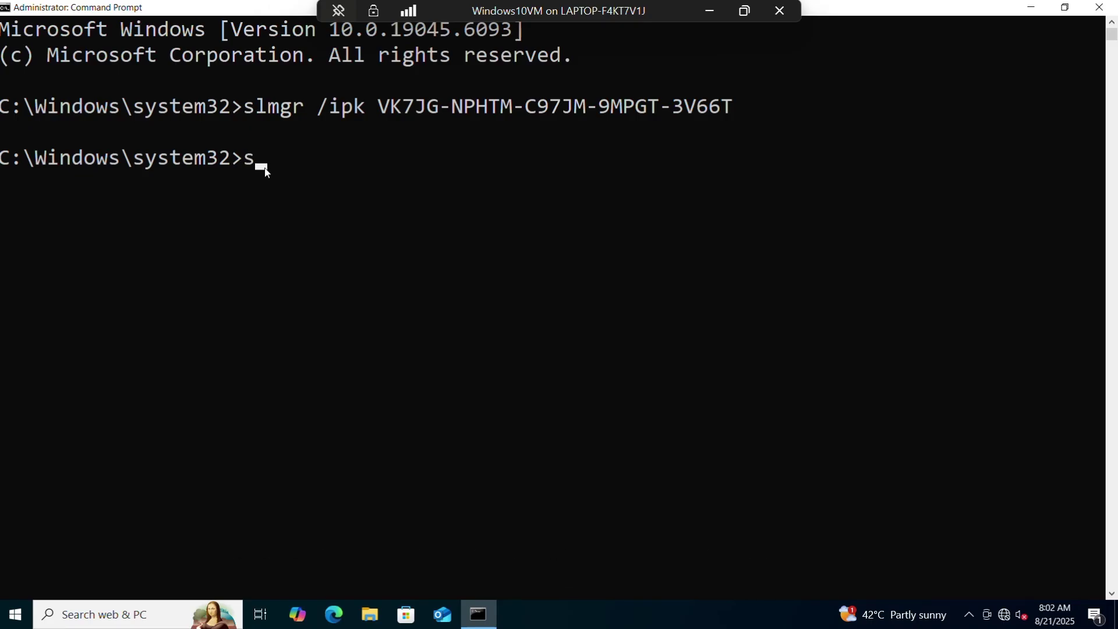
pyautogui.write('mgr ')
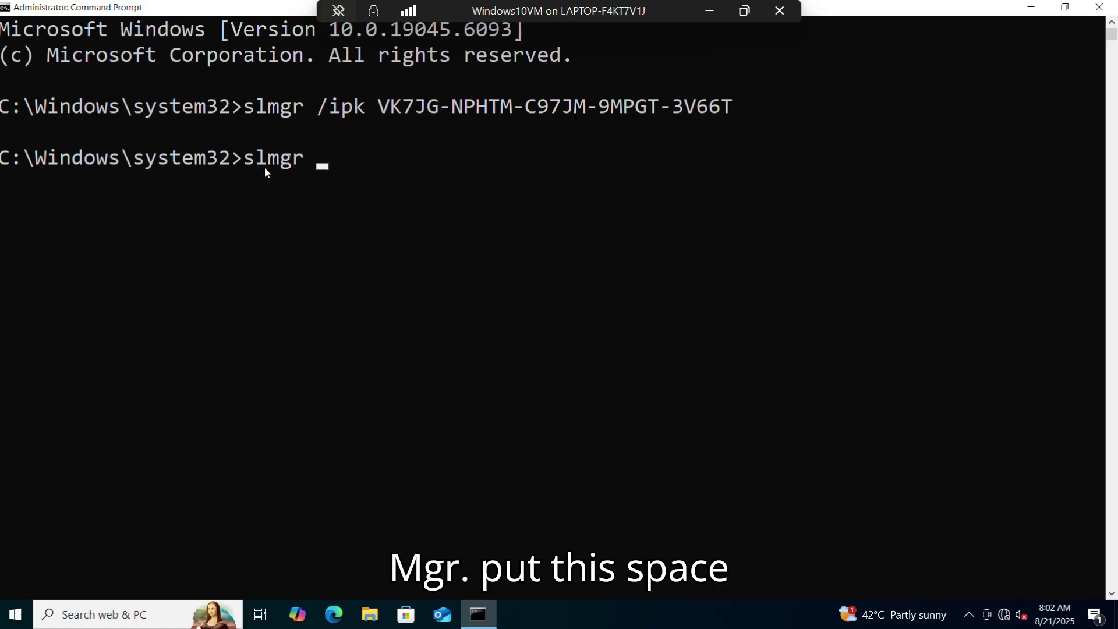
pyautogui.write('/')
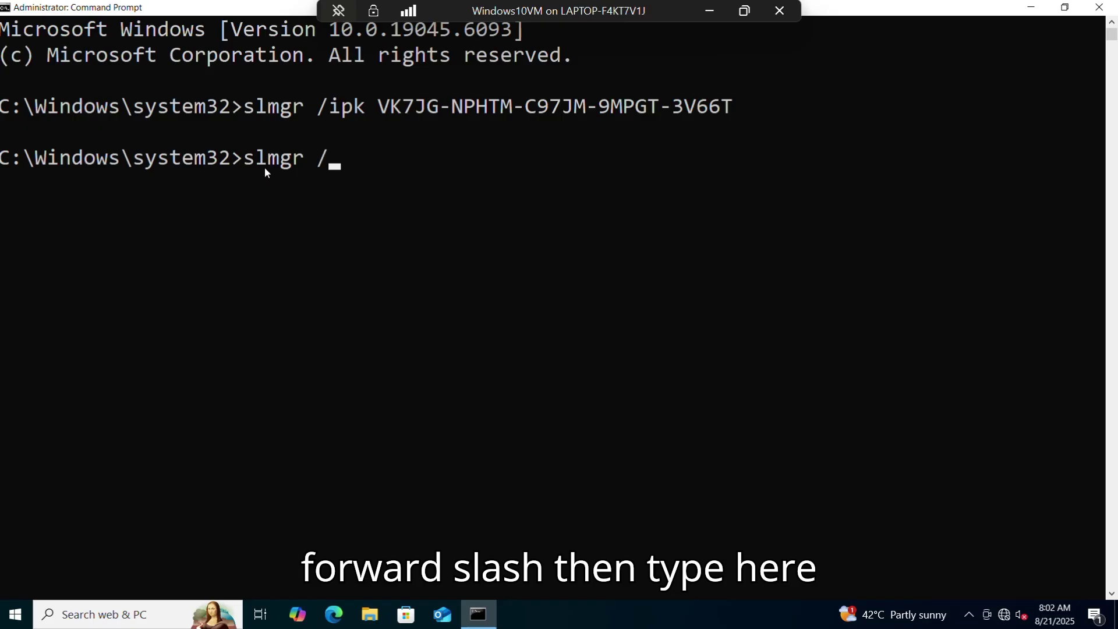
pyautogui.write('ato')
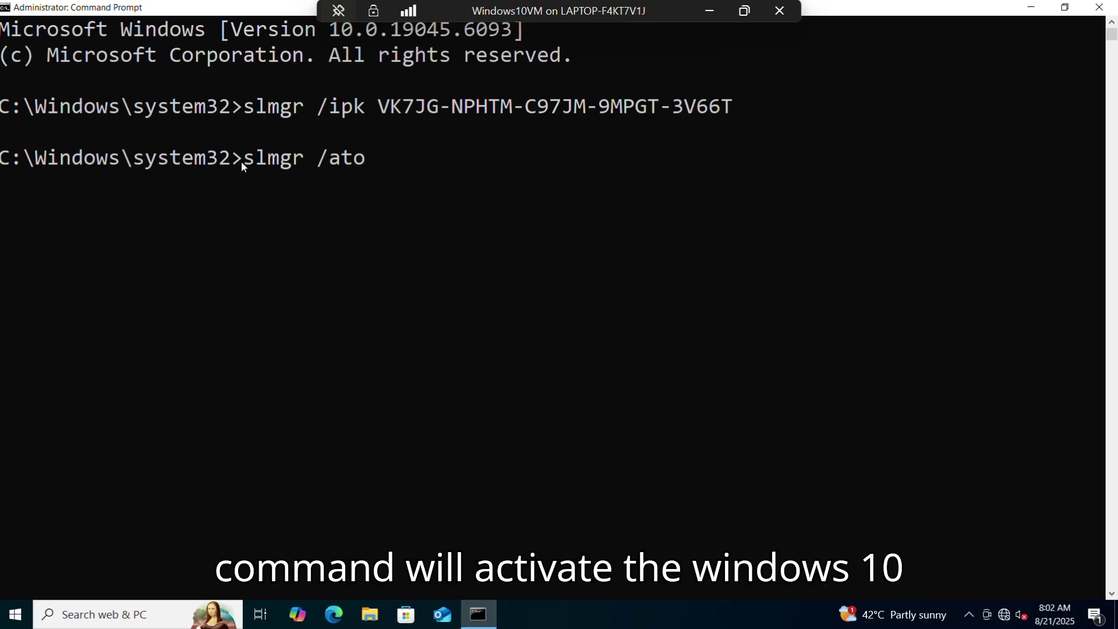
pyautogui.moveTo(236, 157); pyautogui.dragTo(424, 158)
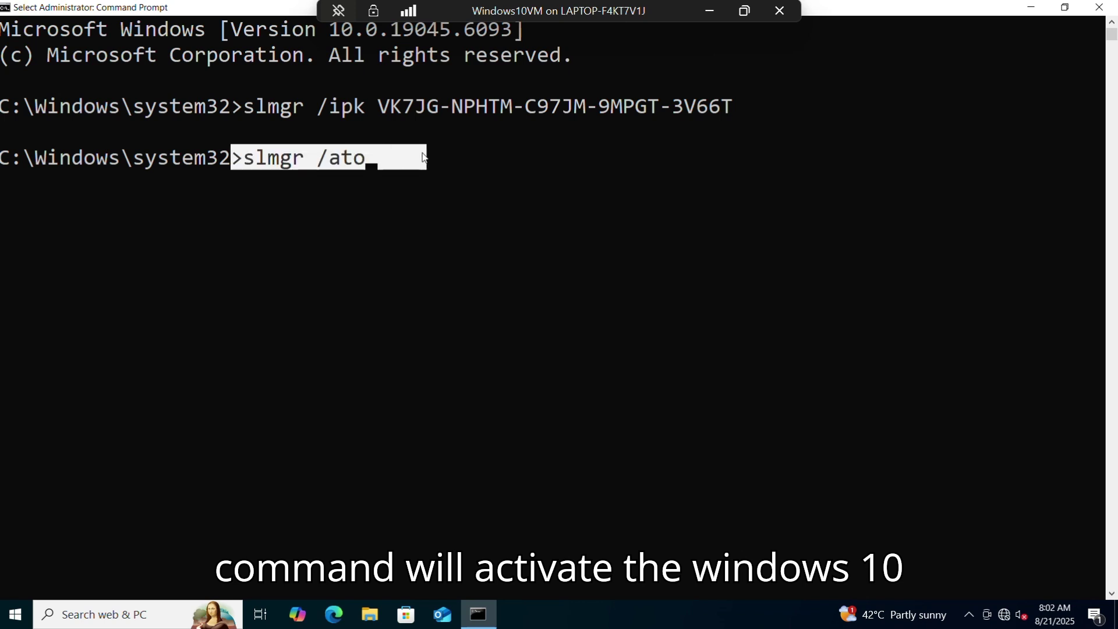
pyautogui.click(375, 195)
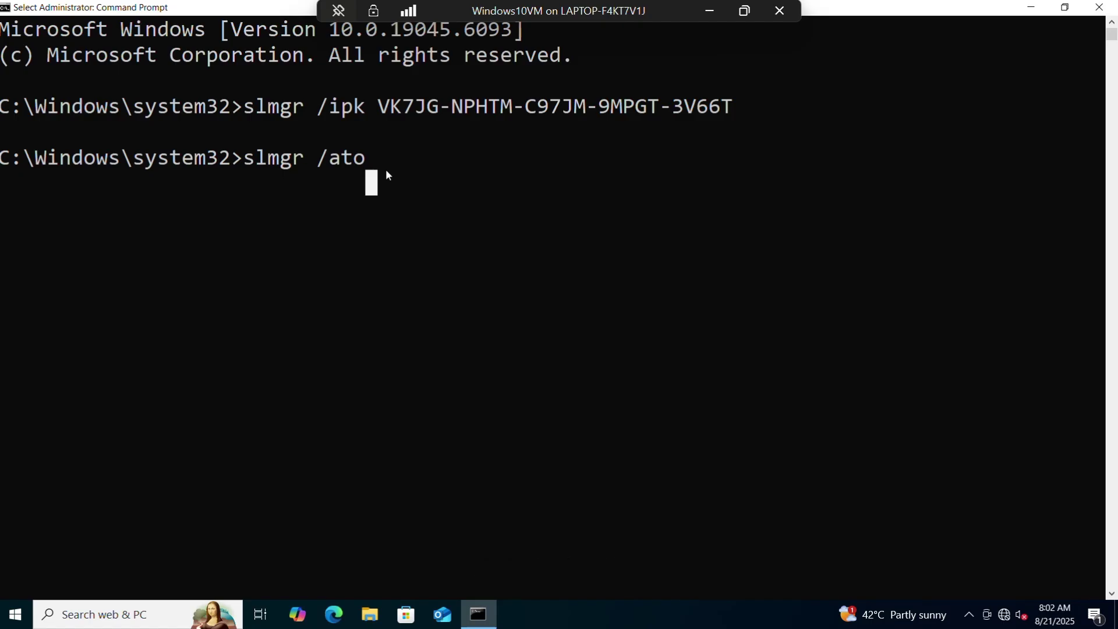
pyautogui.press('Return')
pyautogui.press('Return')
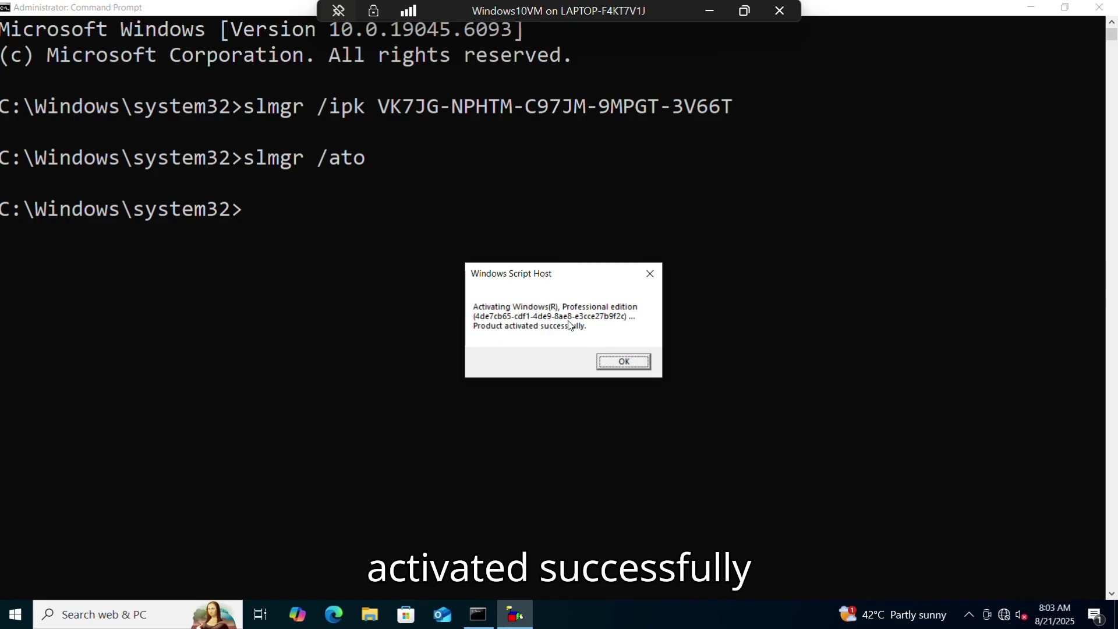
pyautogui.click(619, 367)
# Check the Windows activation expiry by running slmgr /xpr, and dismiss the Windows Script Host message
pyautogui.click(273, 212)
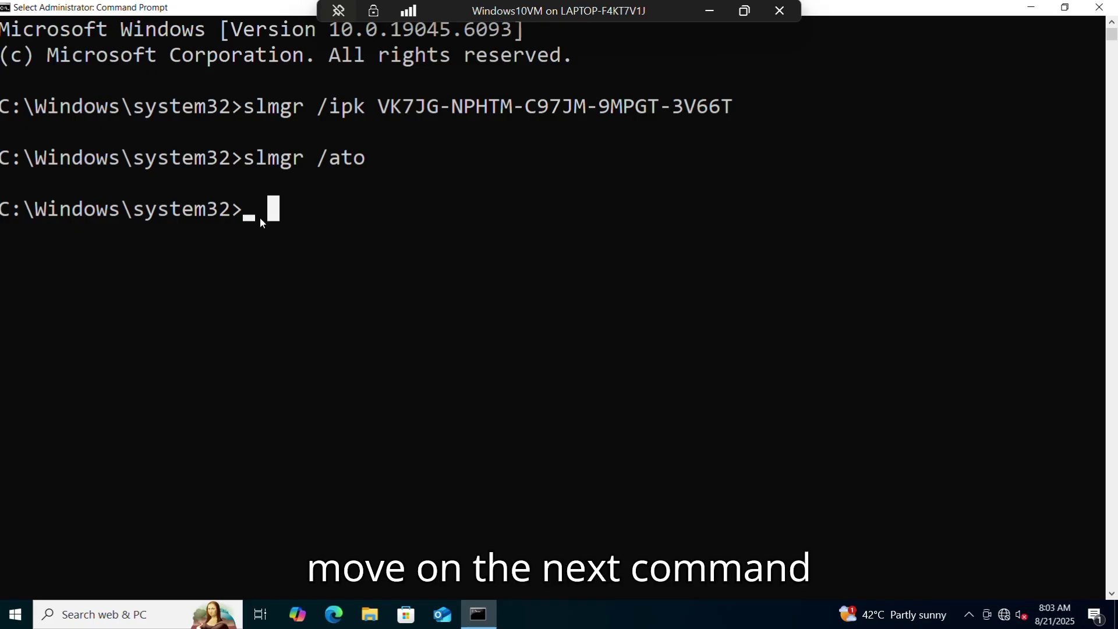
pyautogui.write('sl')
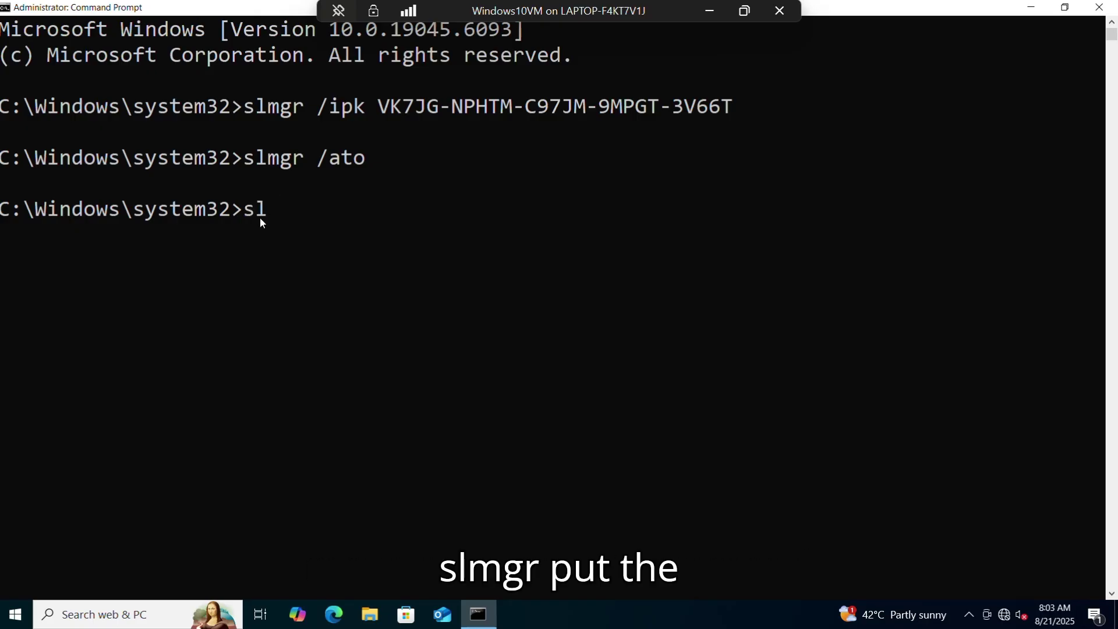
pyautogui.write('mgr /')
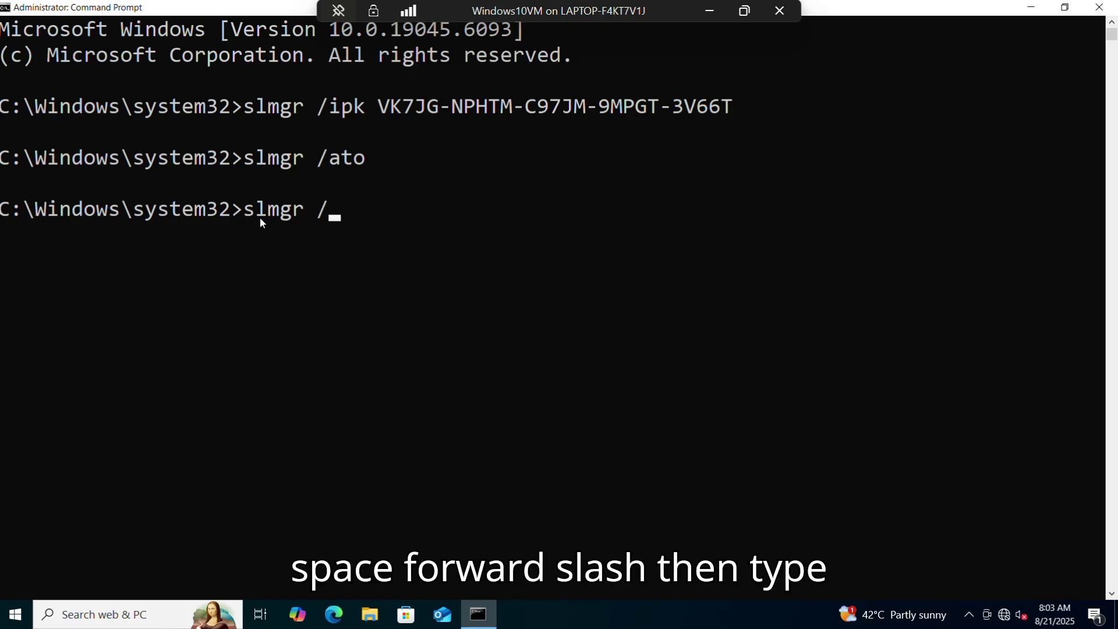
pyautogui.write('xpr')
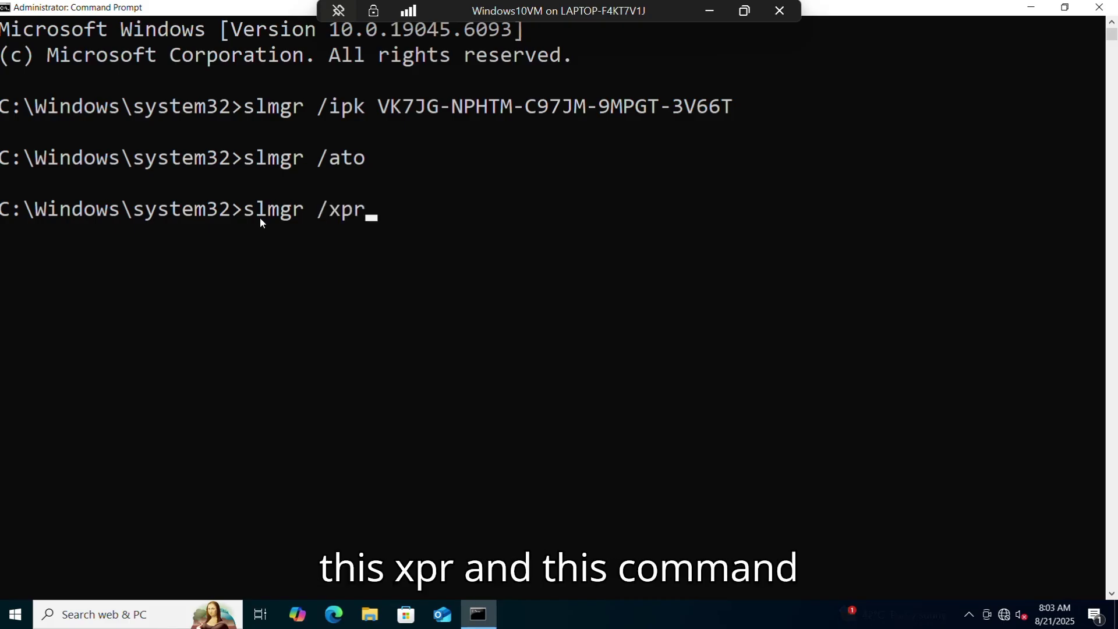
pyautogui.moveTo(248, 211); pyautogui.dragTo(410, 214)
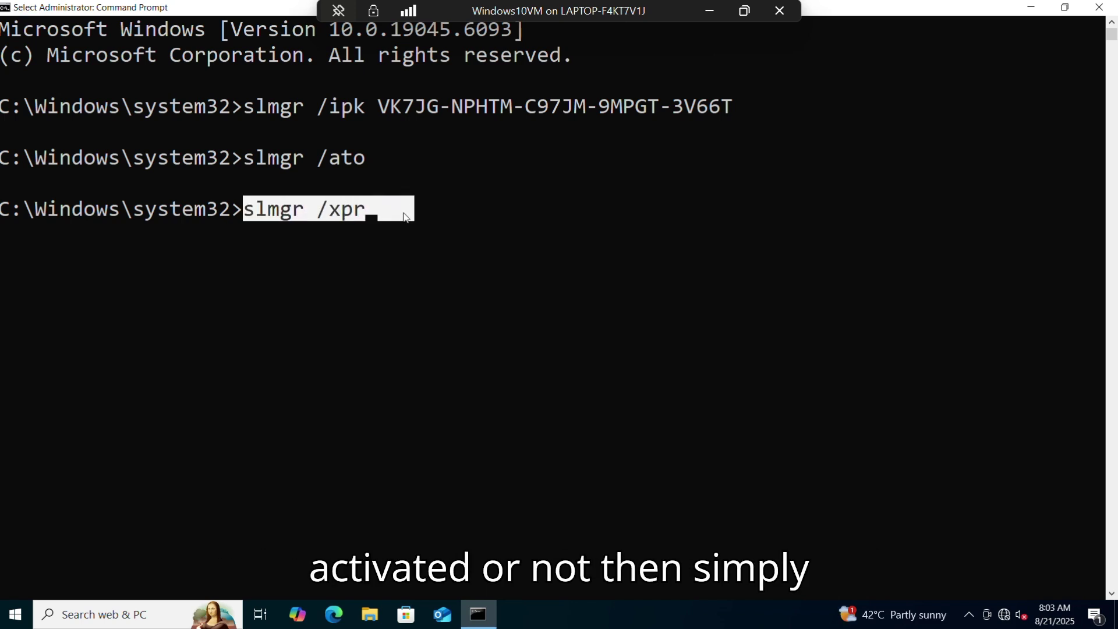
pyautogui.click(384, 233)
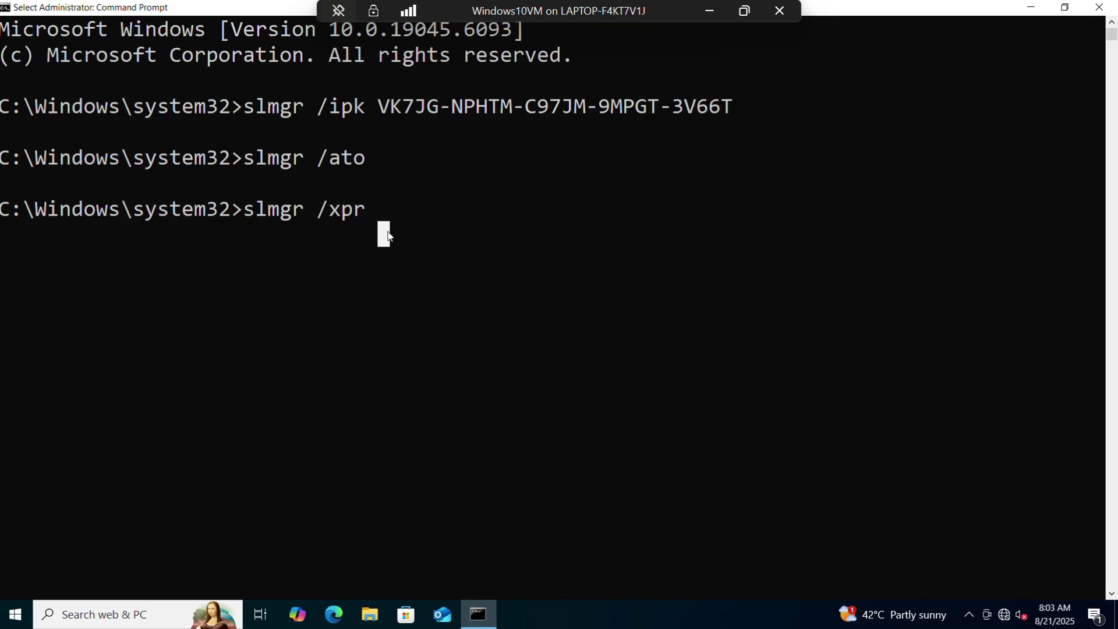
pyautogui.press('Return')
pyautogui.press('Return')
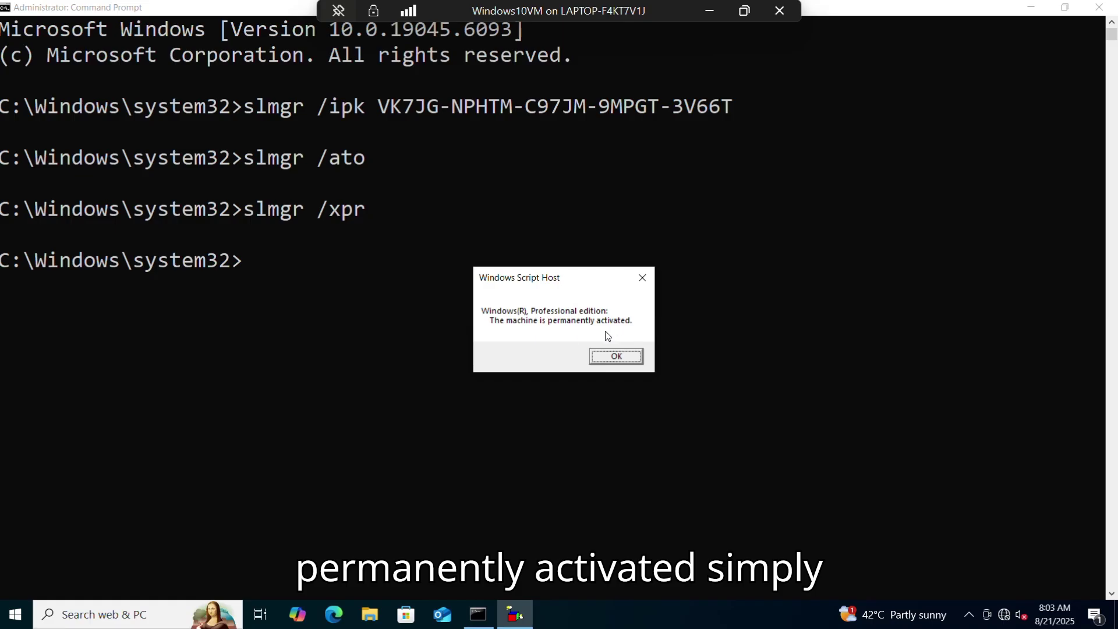
pyautogui.click(611, 357)
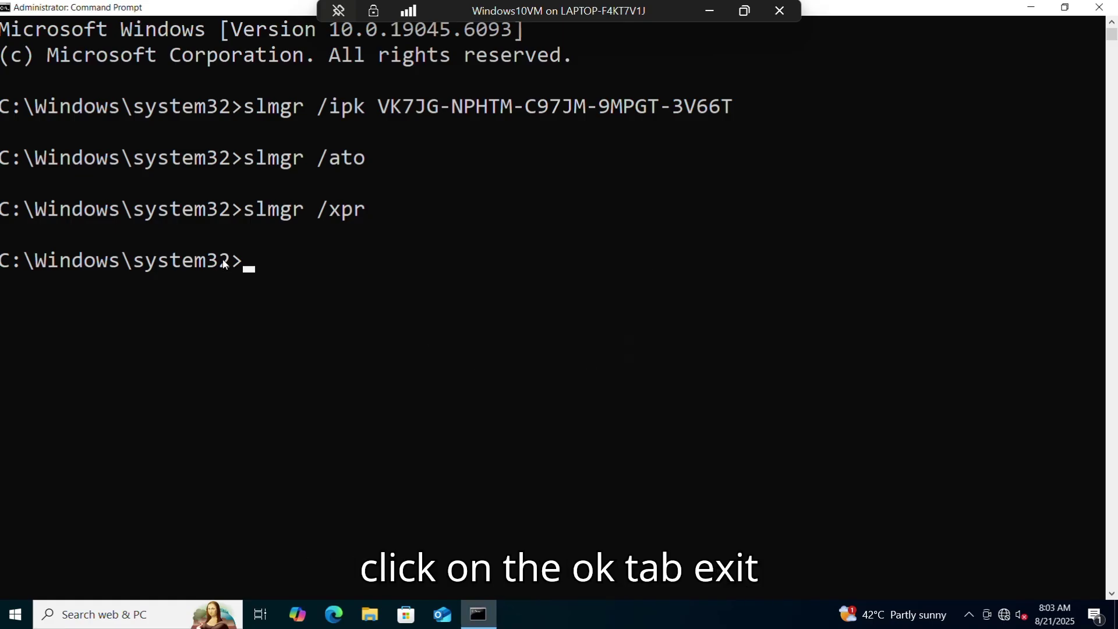
# Close the administrator Command Prompt session by running the exit command
pyautogui.click(248, 266)
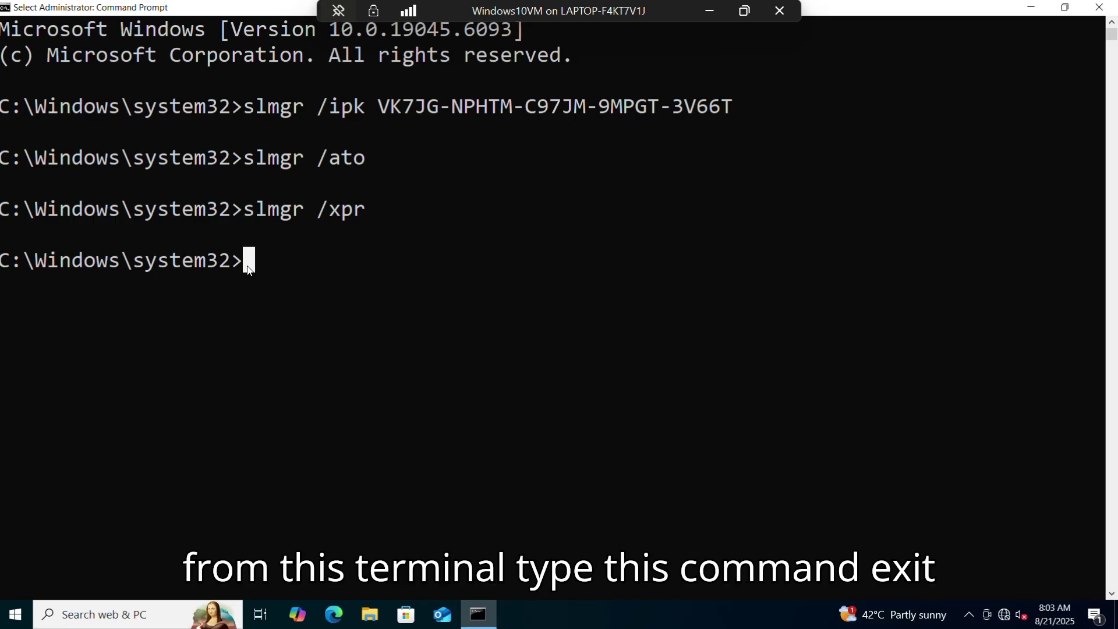
pyautogui.write('ex')
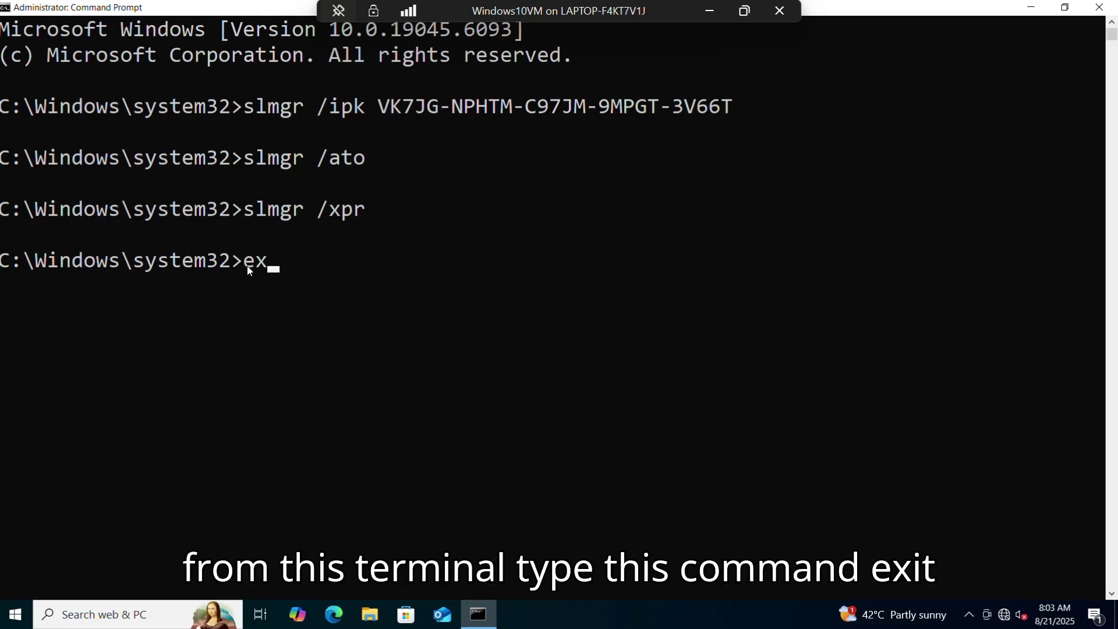
pyautogui.write('it')
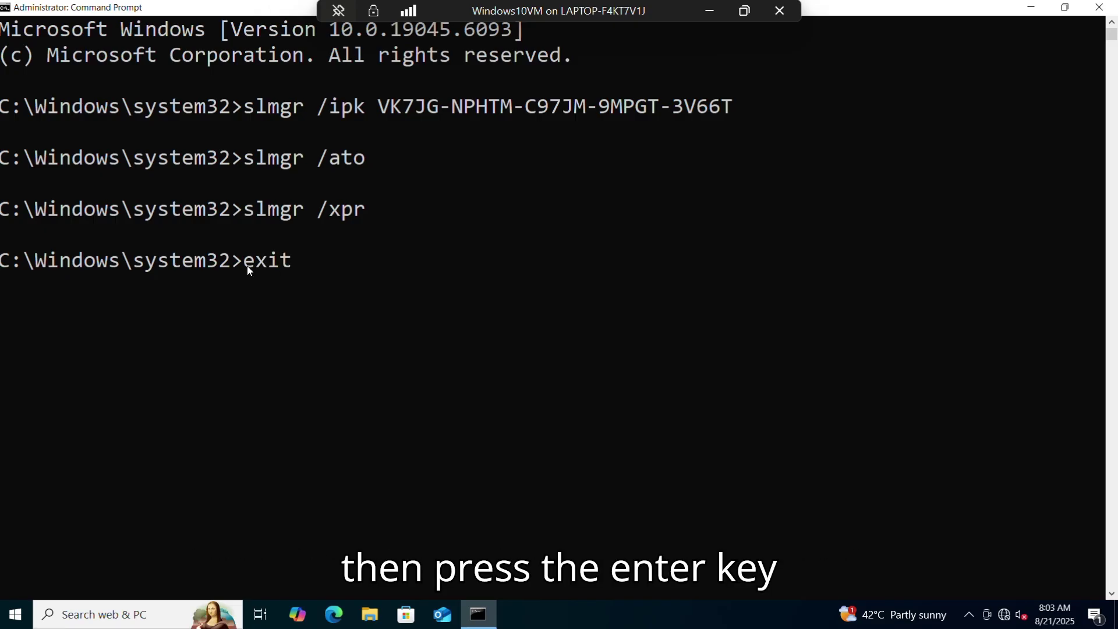
pyautogui.press('Return')
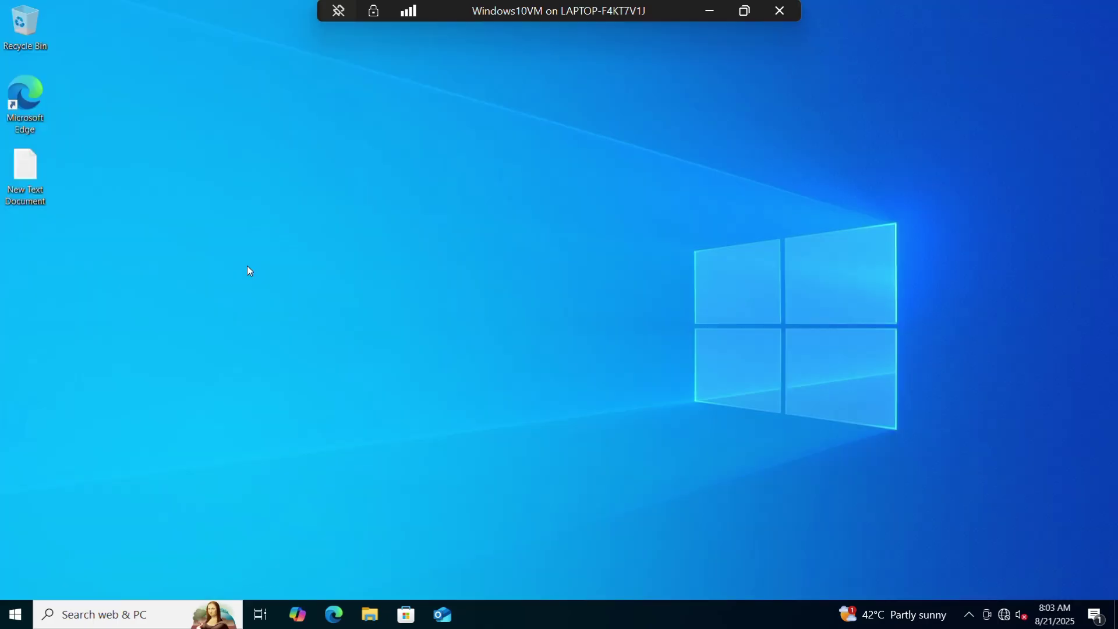
# Open the Activation page under Update & Security in Windows Settings to check the activation status
pyautogui.click(13, 616)
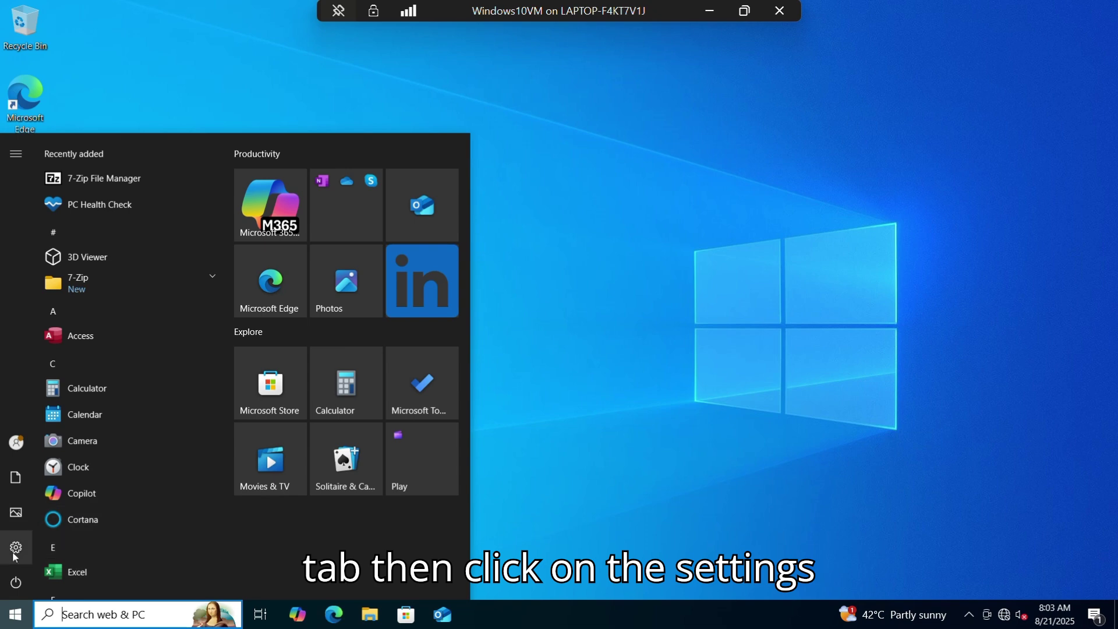
pyautogui.click(17, 552)
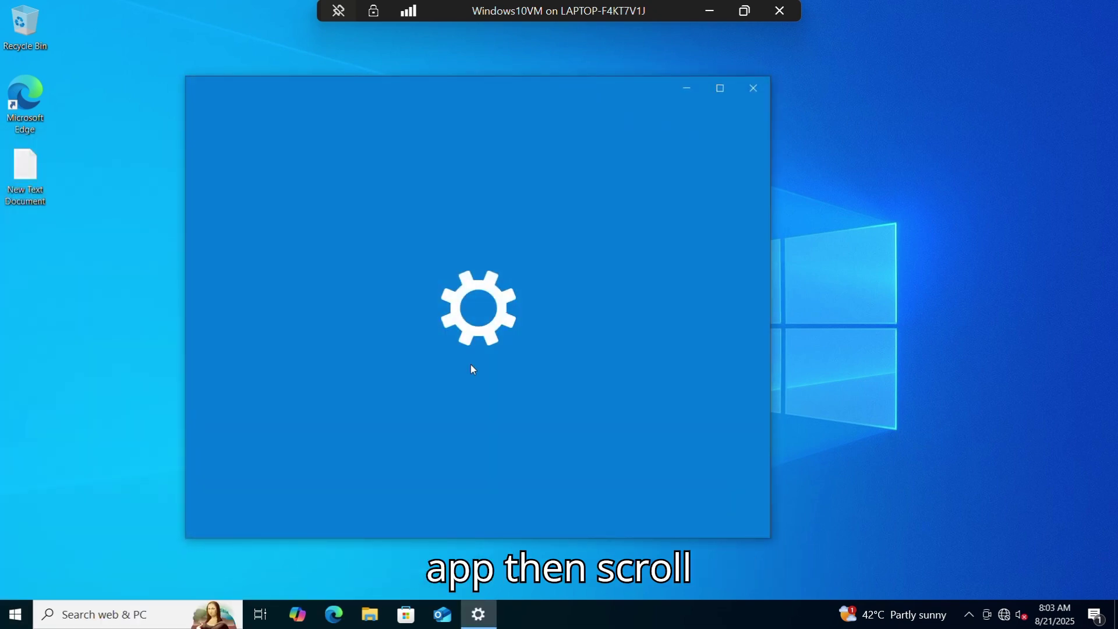
pyautogui.scroll(-10, 405, 408)
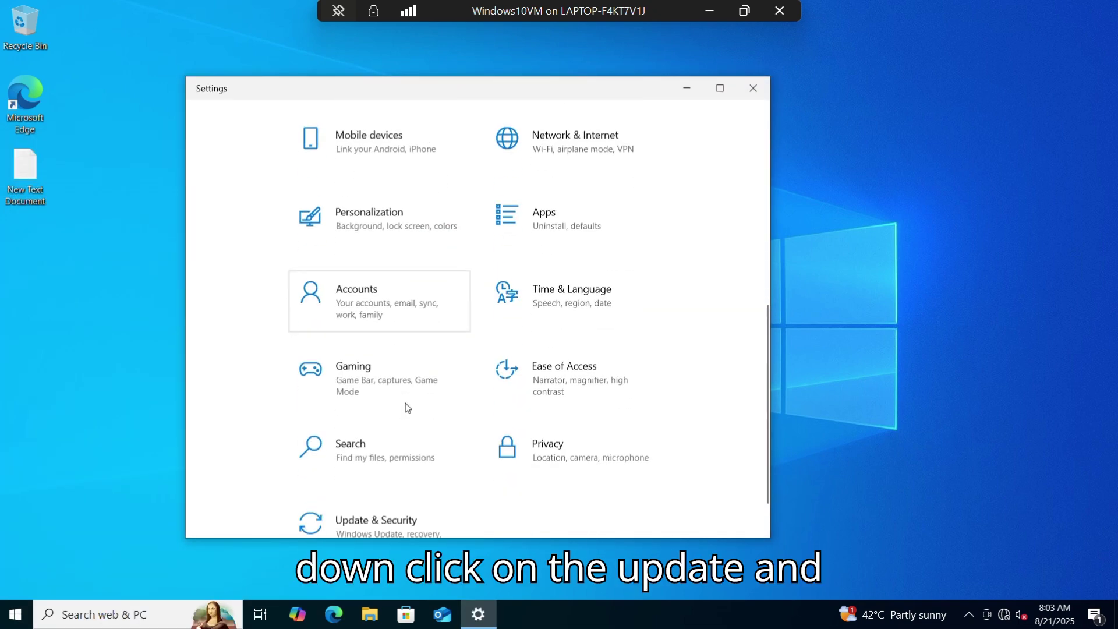
pyautogui.click(379, 498)
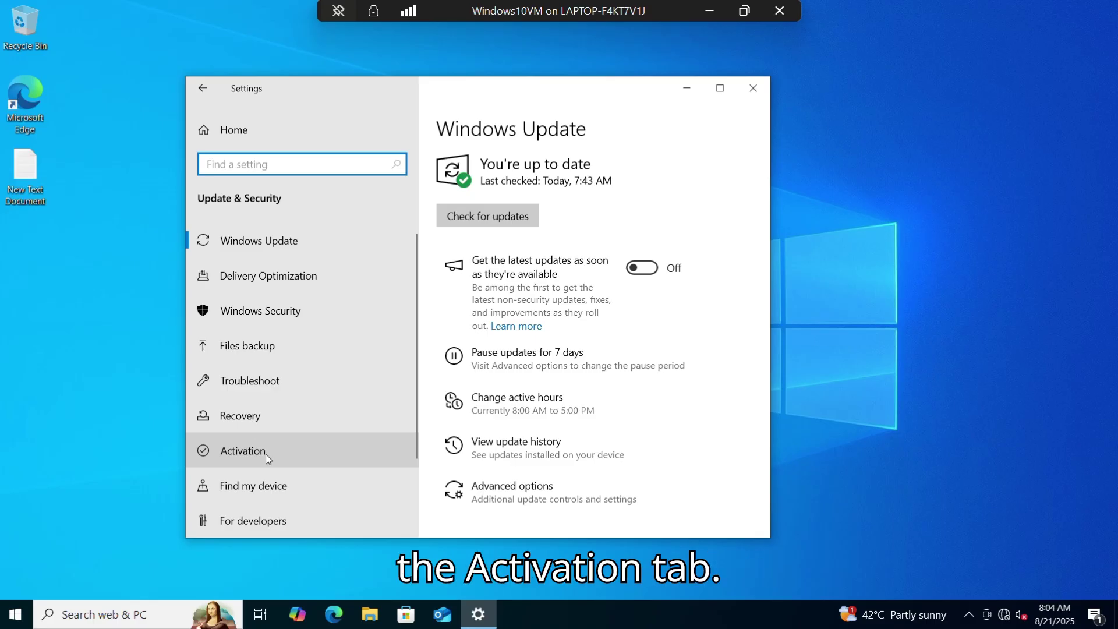
pyautogui.click(237, 456)
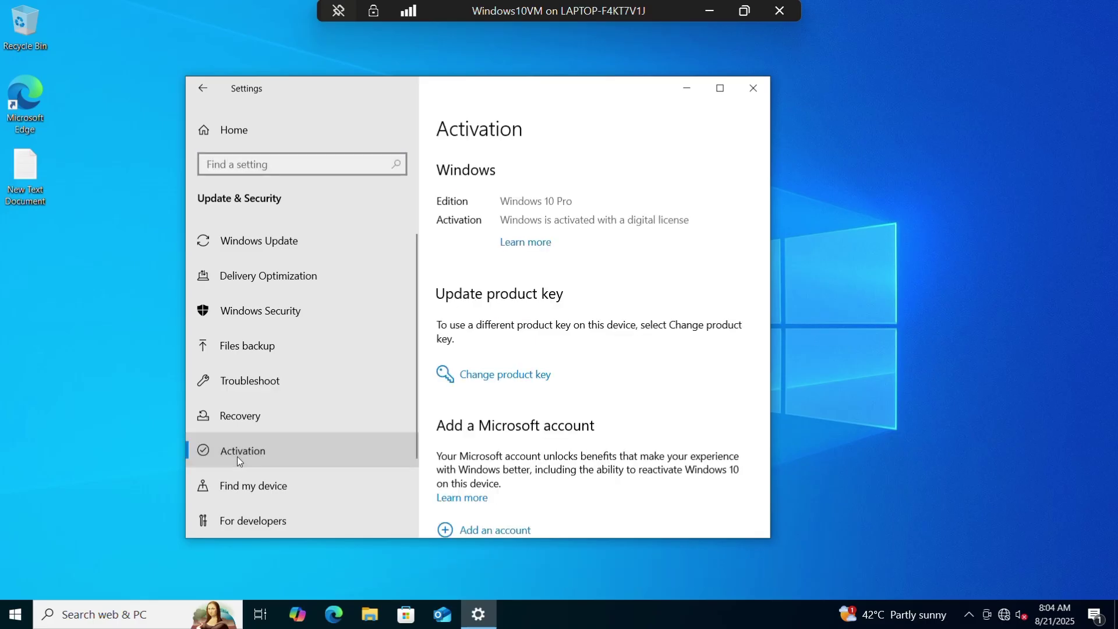